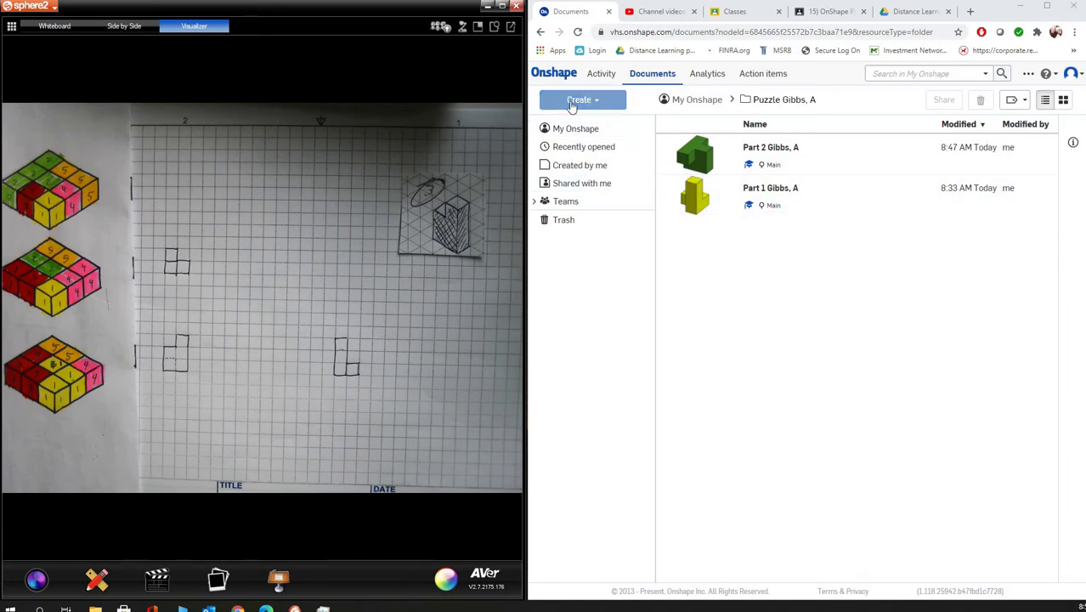
click(573, 100)
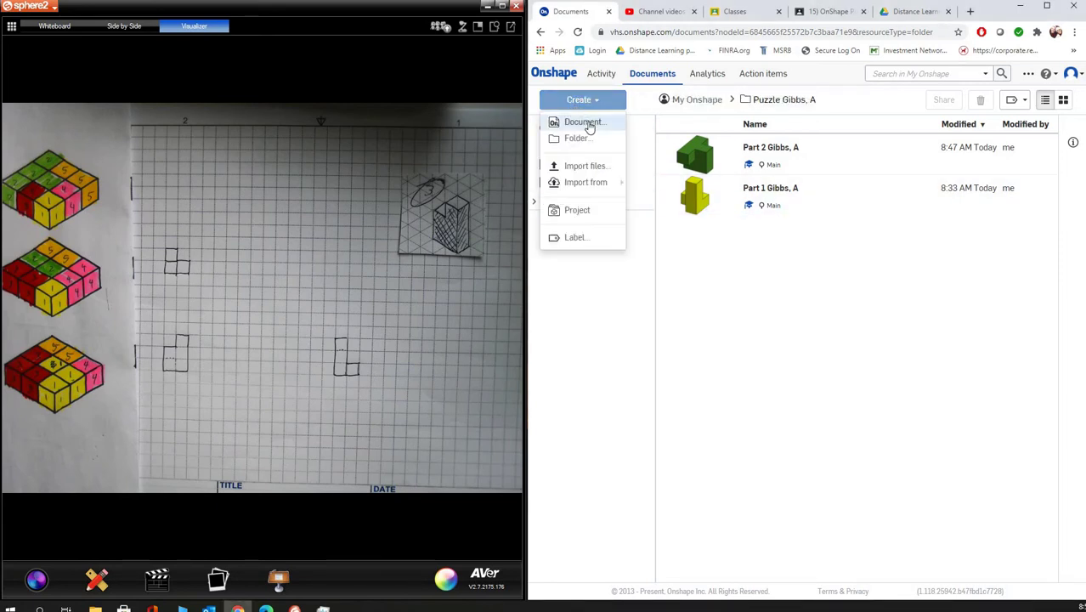
click(714, 153)
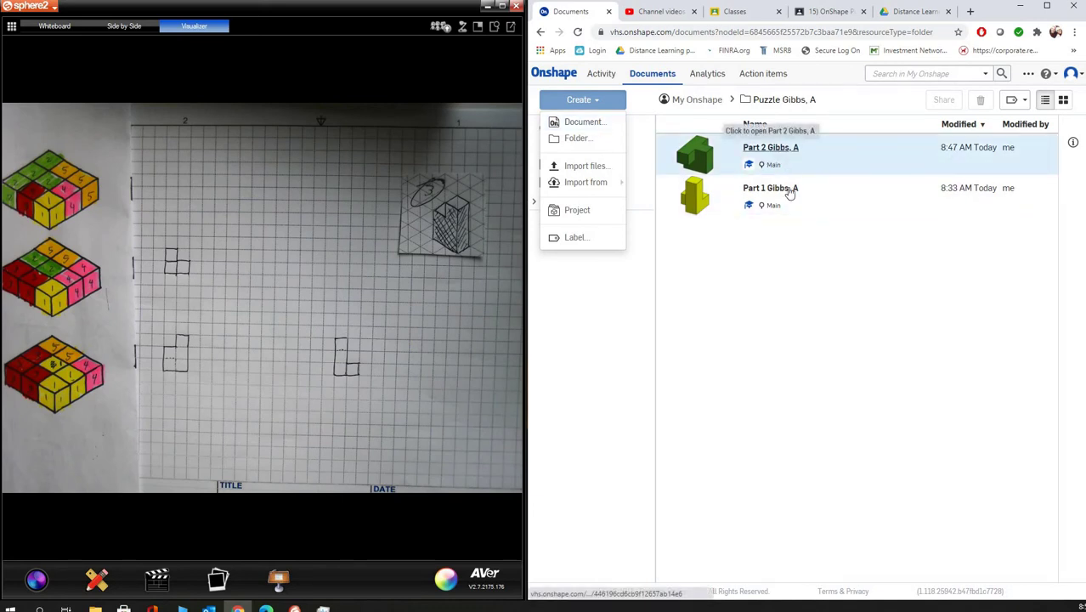
click(600, 100)
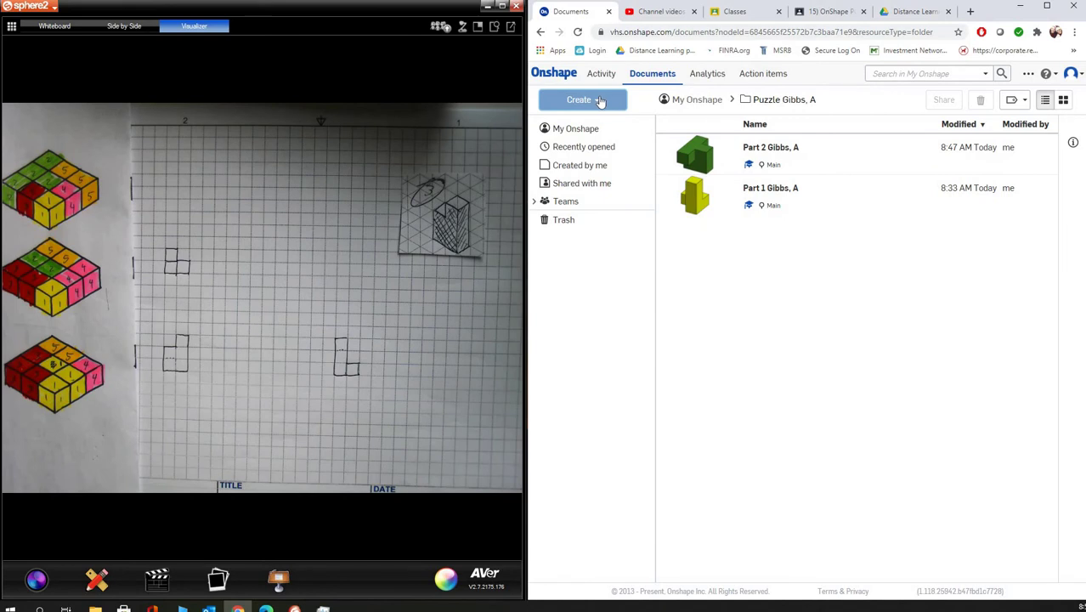
click(600, 100)
click(613, 123)
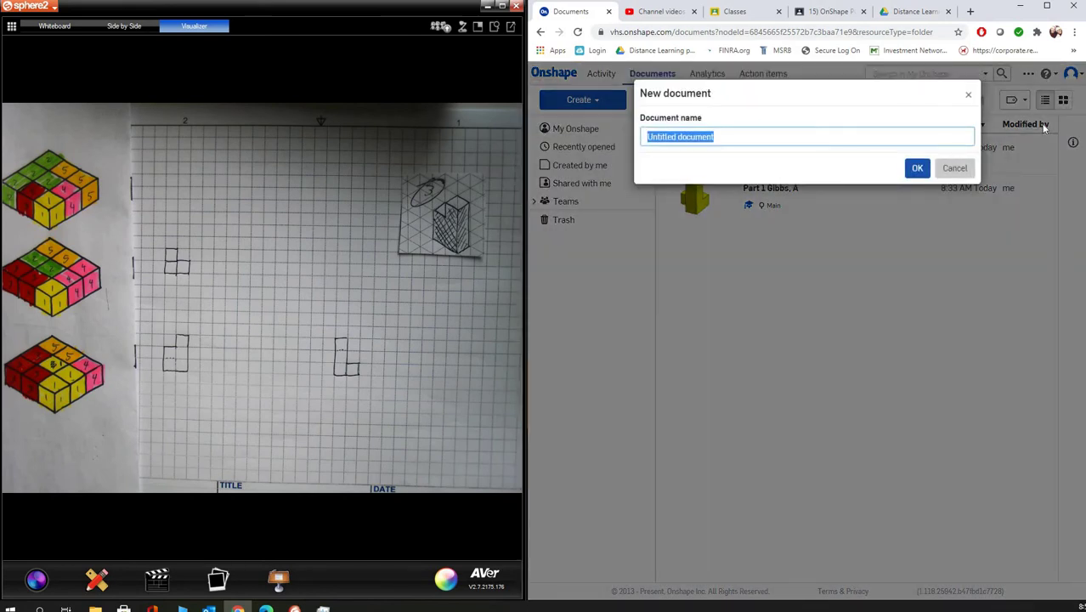
text(Part 3 Gibbs, A)
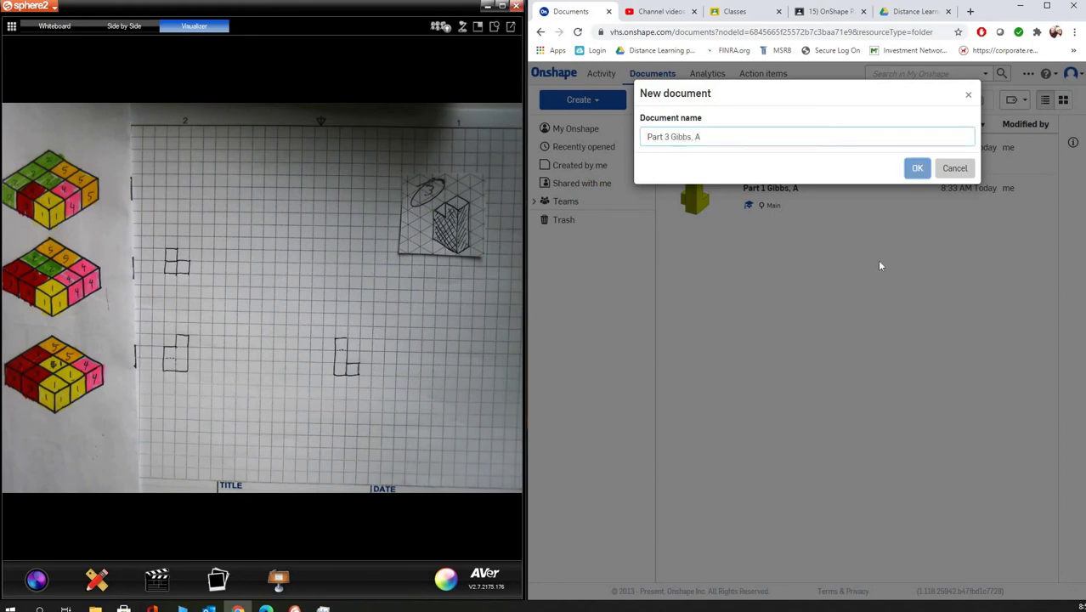
click(920, 168)
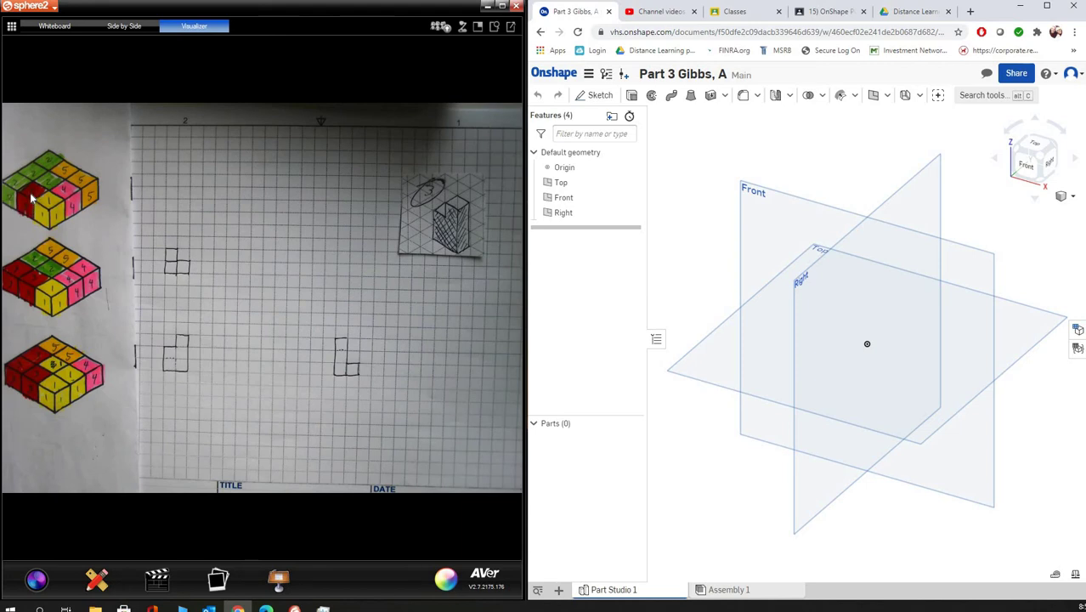
Step: Start a sketch on the Front plane with a main rectangle and a small overlapping top-left rectangle
right_click(789, 204)
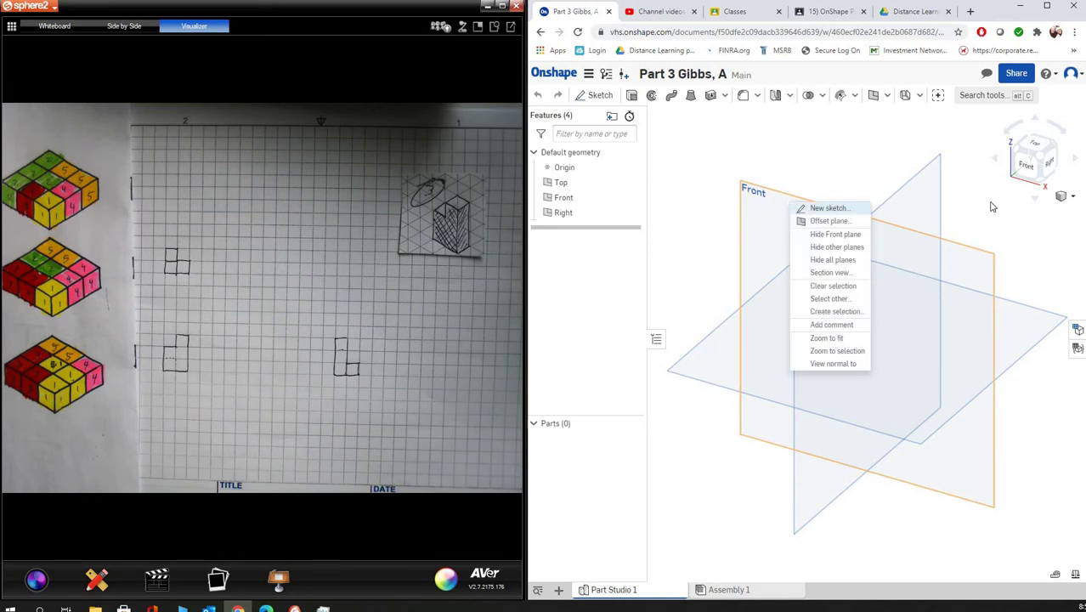
click(813, 209)
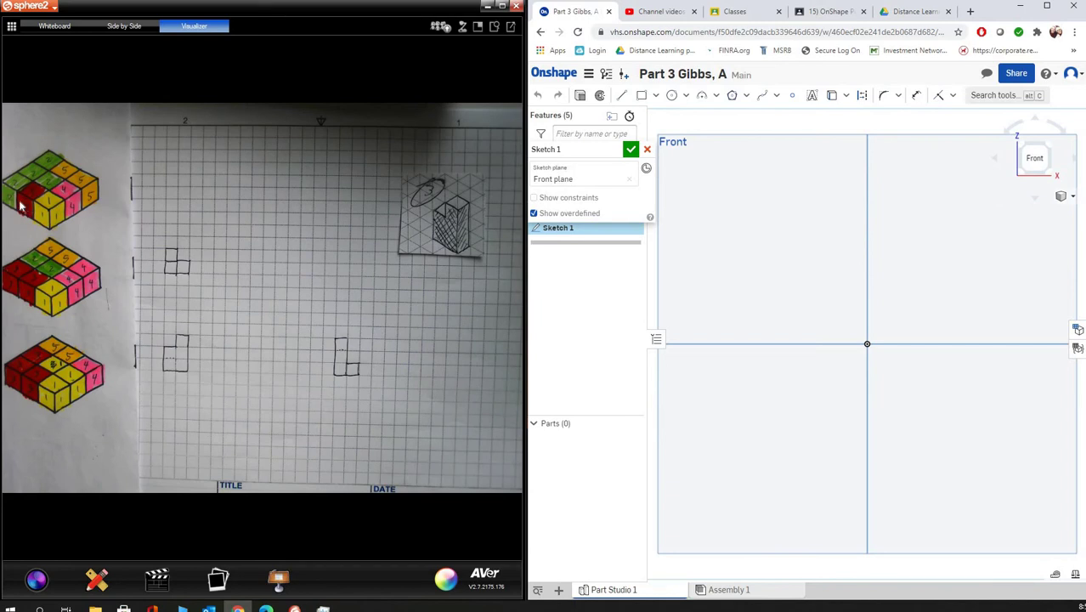
click(641, 96)
click(786, 235)
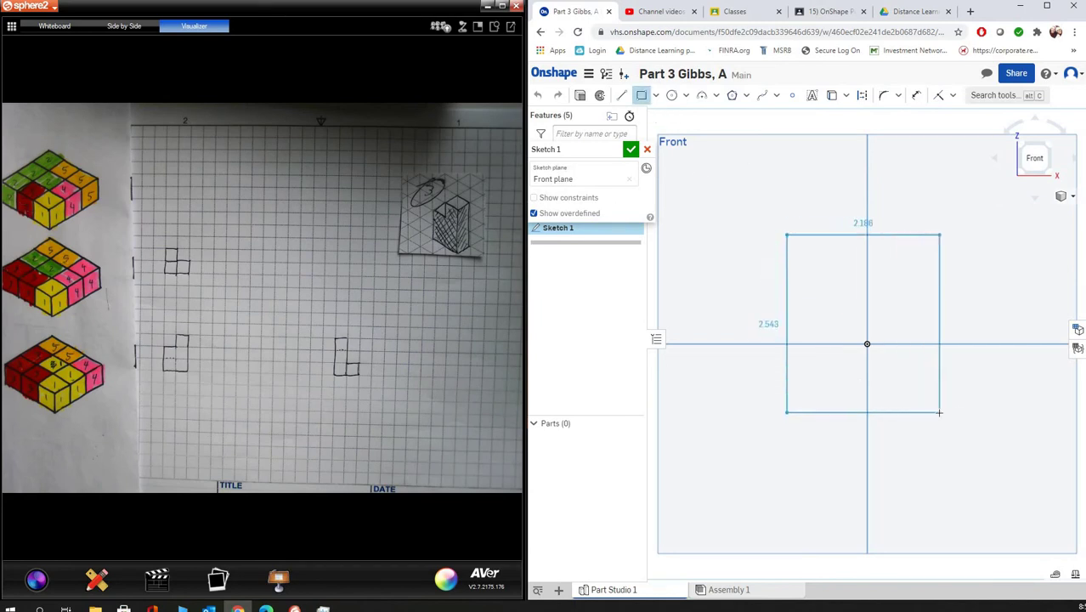
click(938, 234)
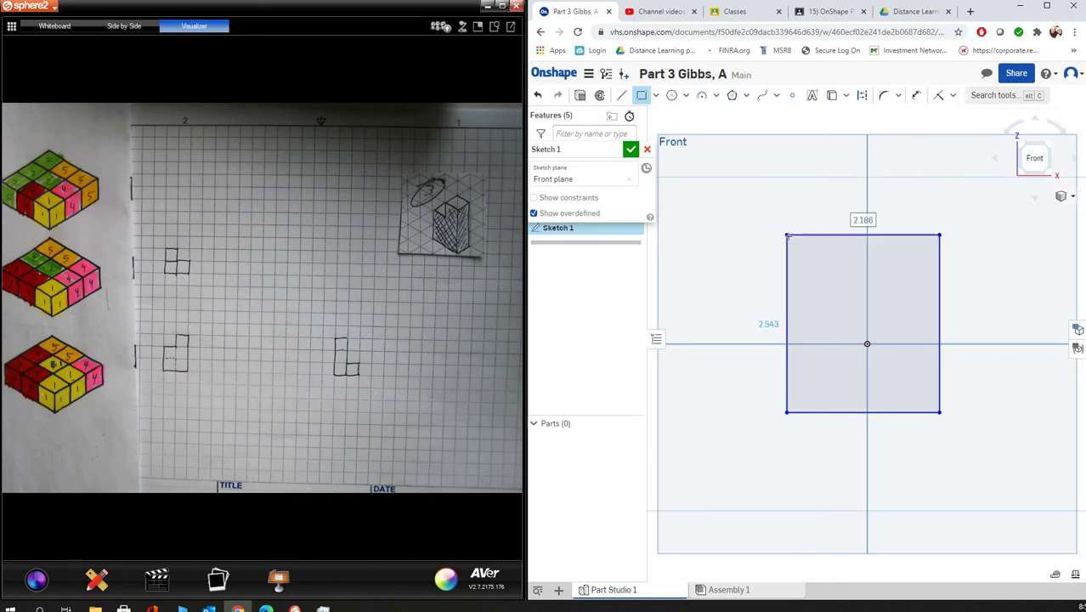
click(787, 234)
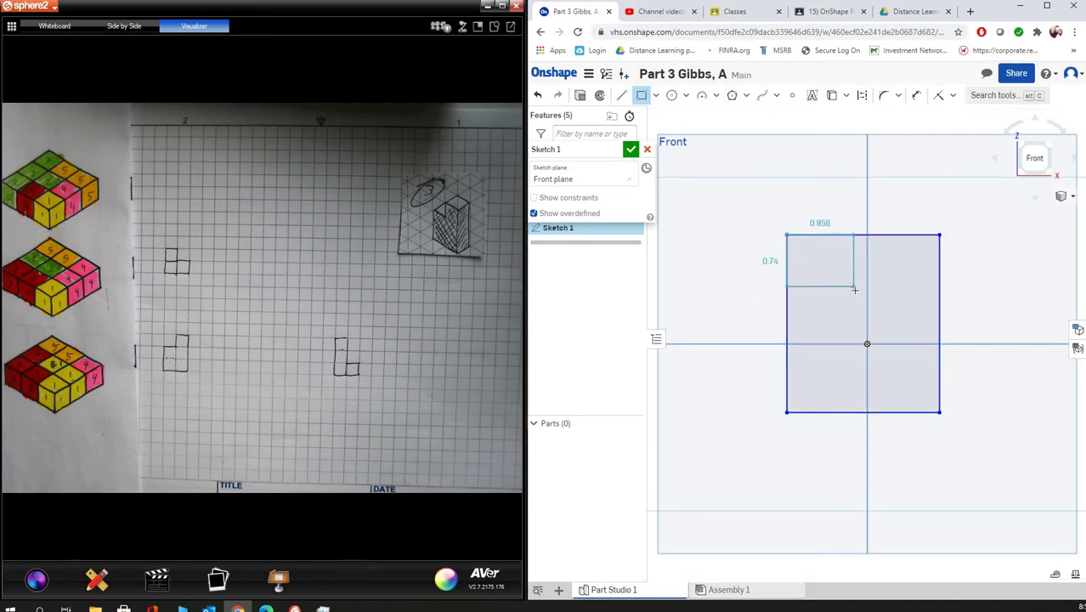
click(858, 296)
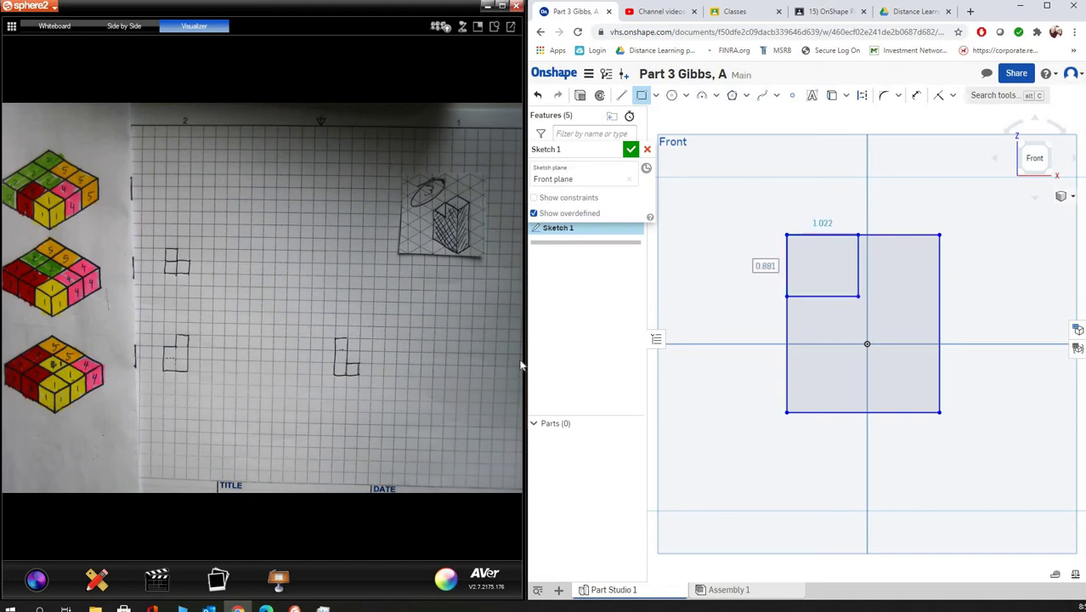
Step: Trim the small rectangle's top and left edges to leave the stepped L outline
drag(489, 357, 429, 355)
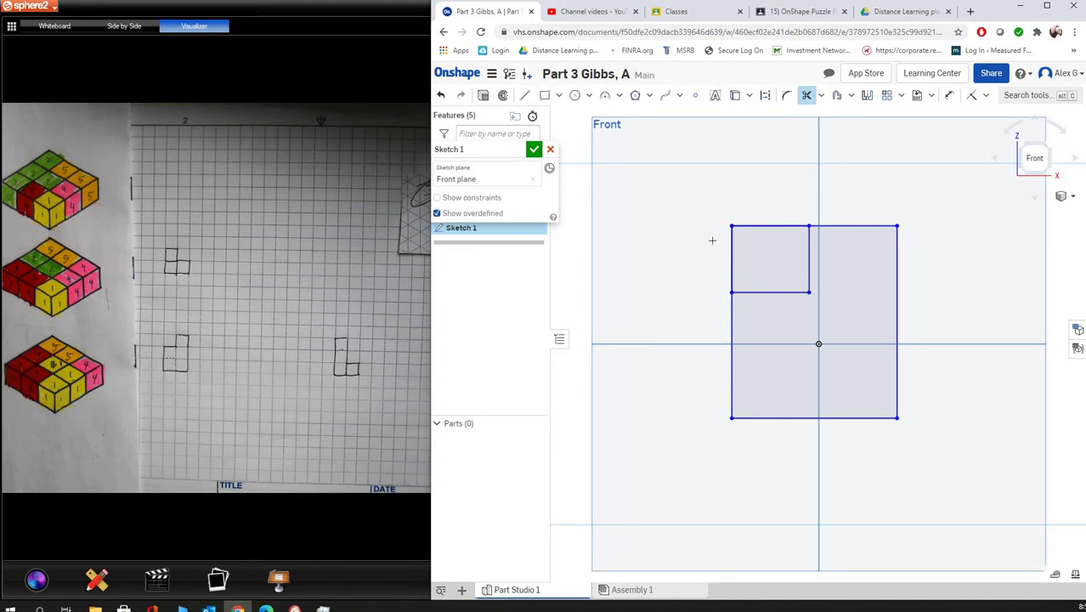
click(741, 225)
click(732, 247)
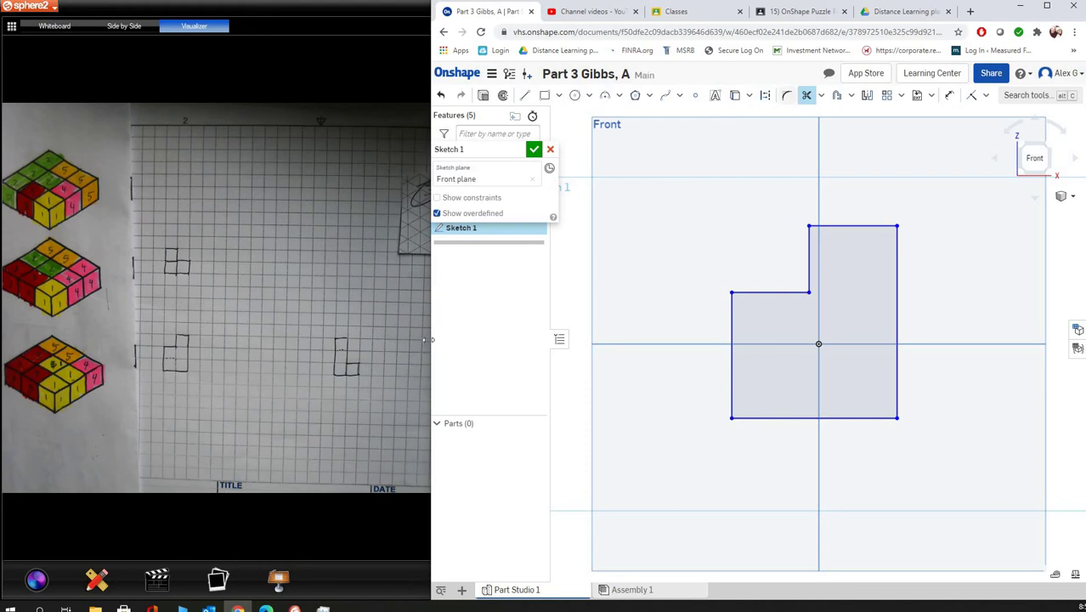
drag(429, 339, 525, 339)
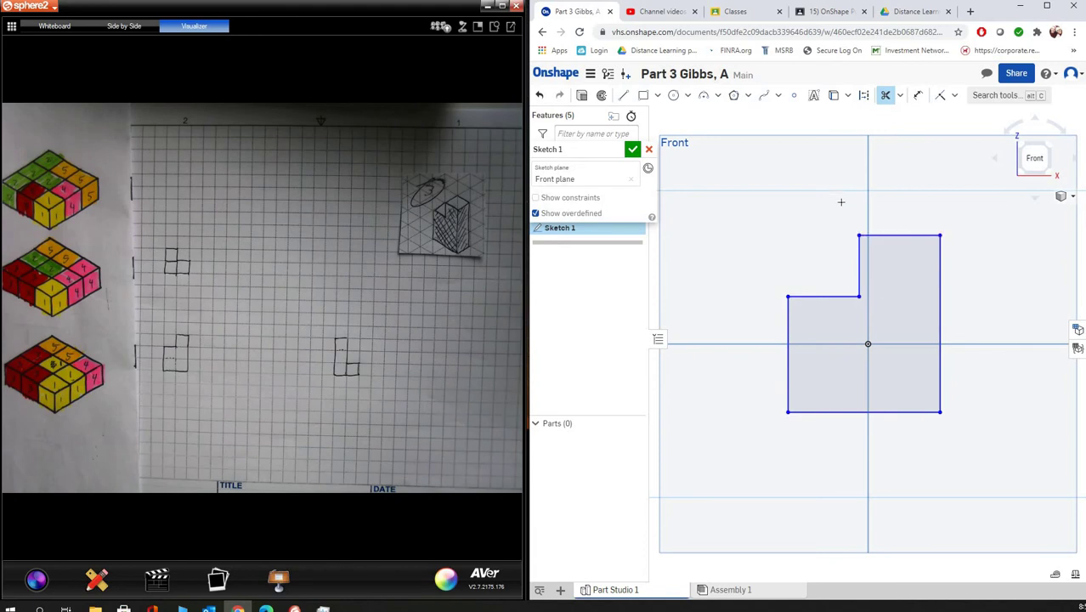
Step: Dimension the profile's overall height to 2.25 and the lower step height to 1.5
click(917, 95)
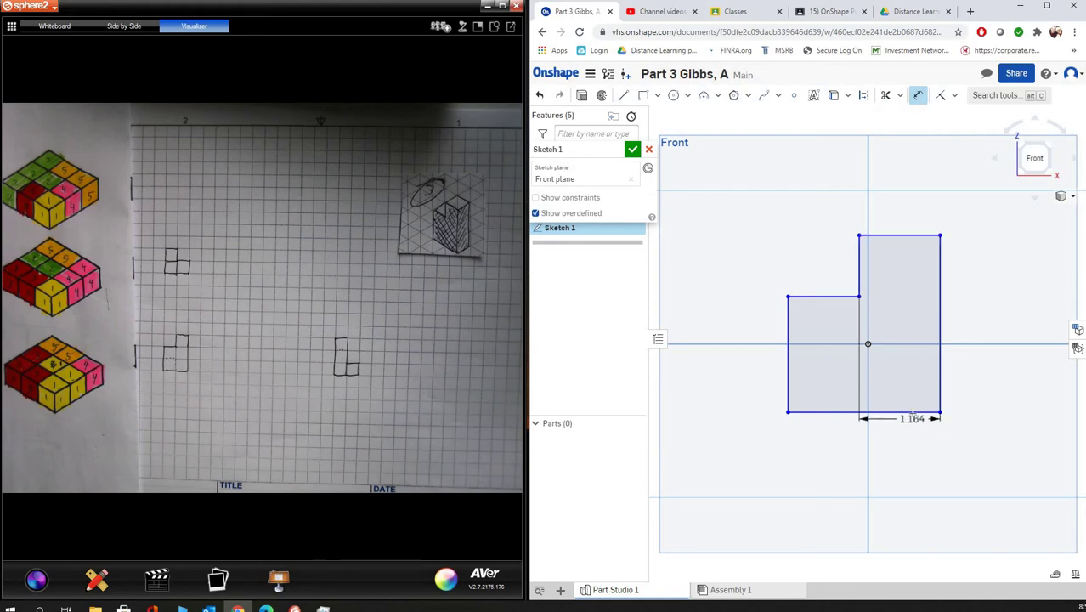
click(940, 366)
click(982, 331)
text(2.25)
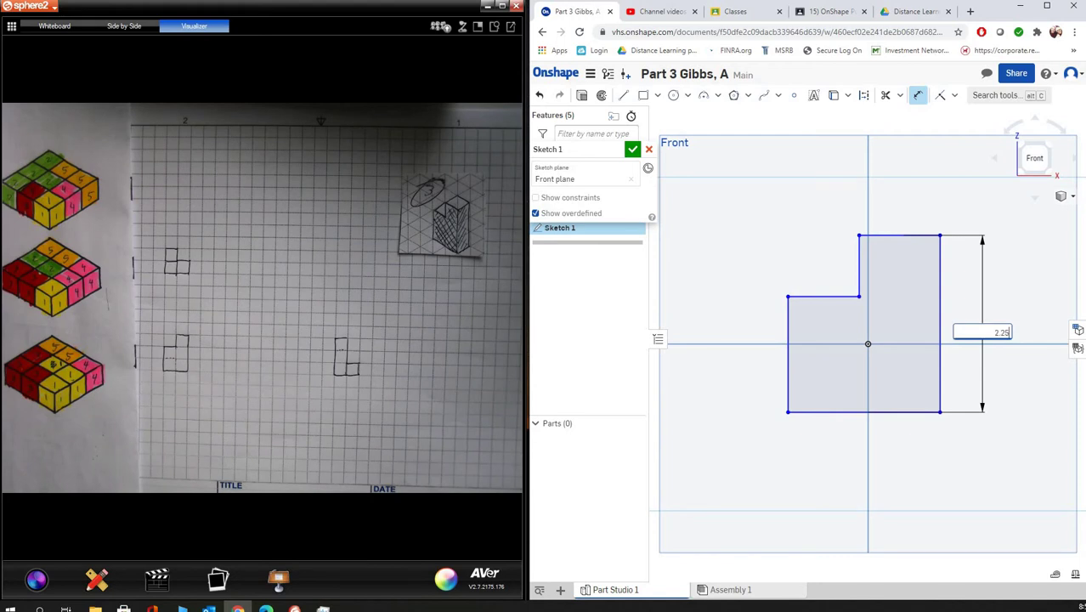
key(Return)
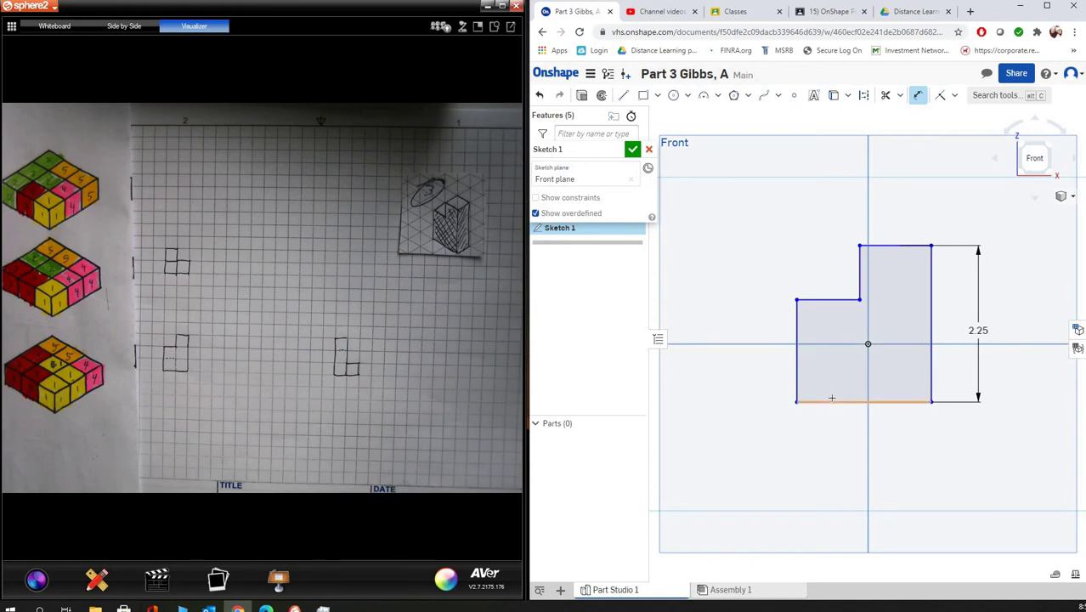
click(830, 400)
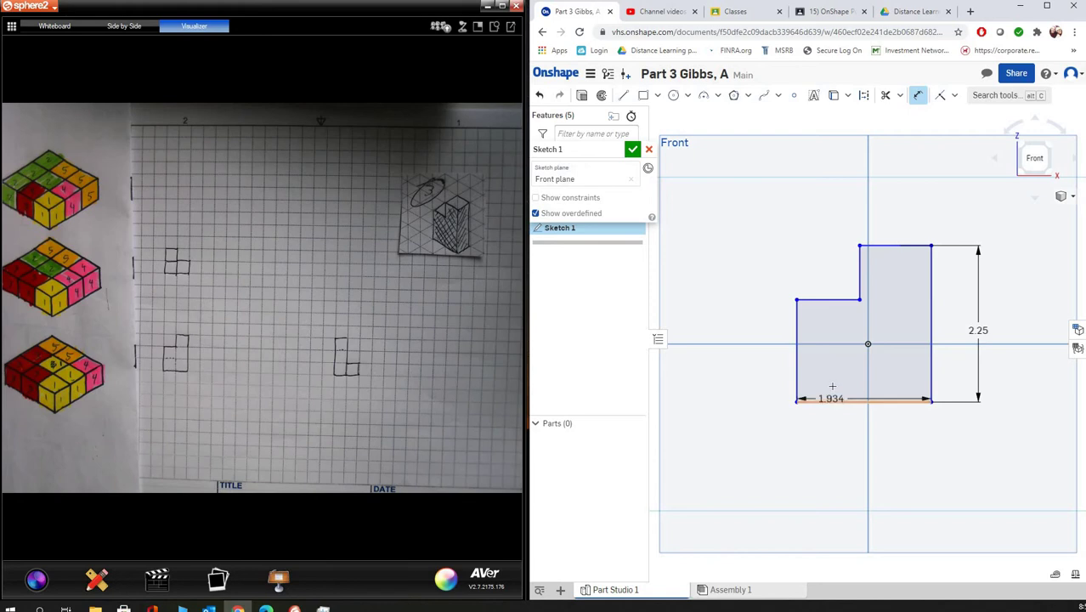
click(824, 299)
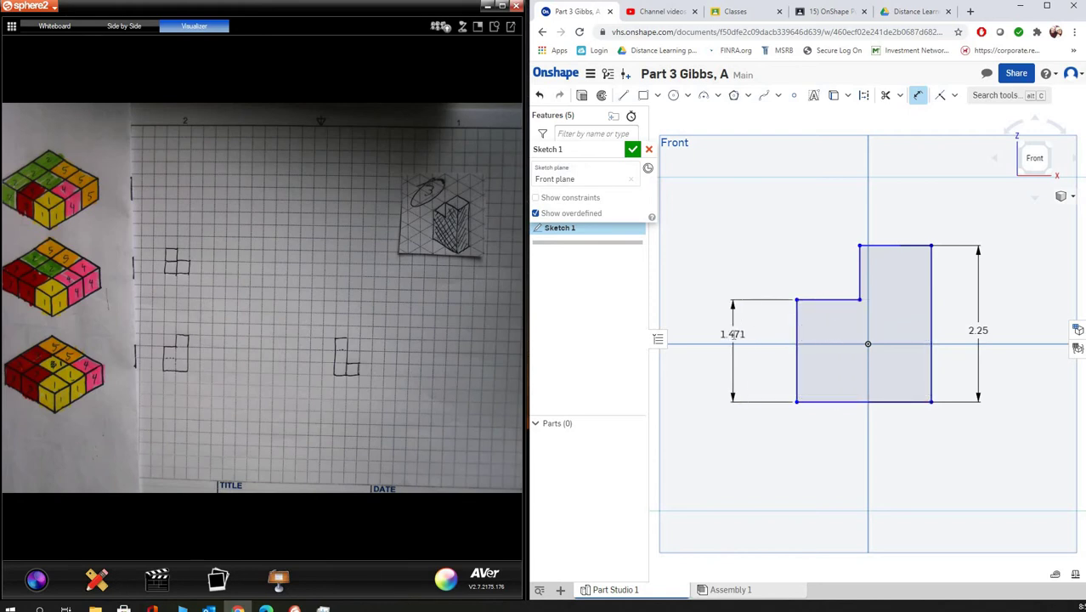
click(732, 334)
text(1.5)
key(Return)
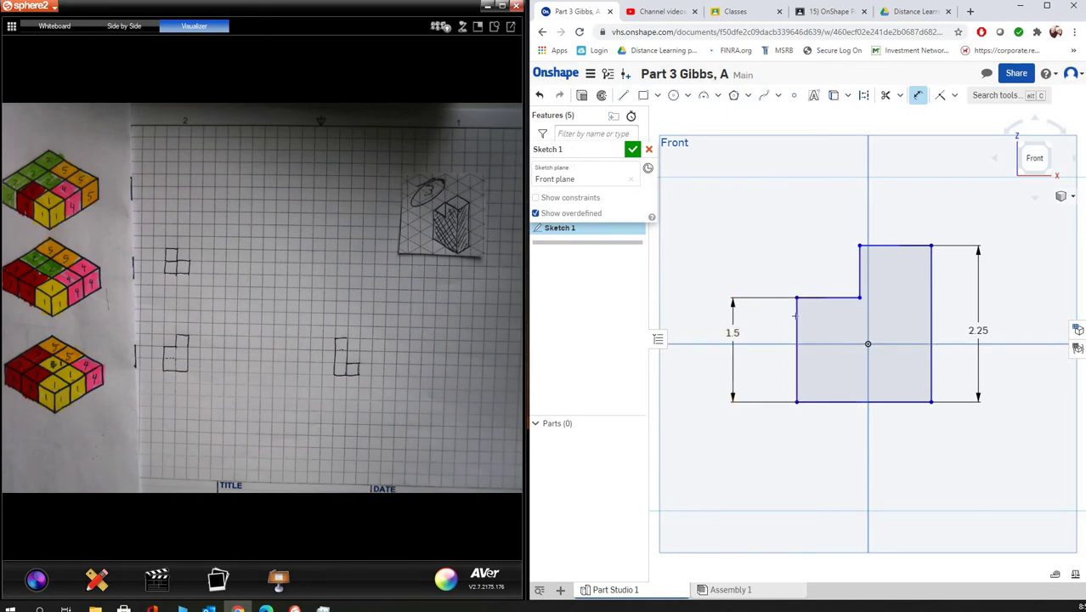
Step: Dimension the step width to 0.75 and the overall width to 1.5
click(798, 310)
click(860, 270)
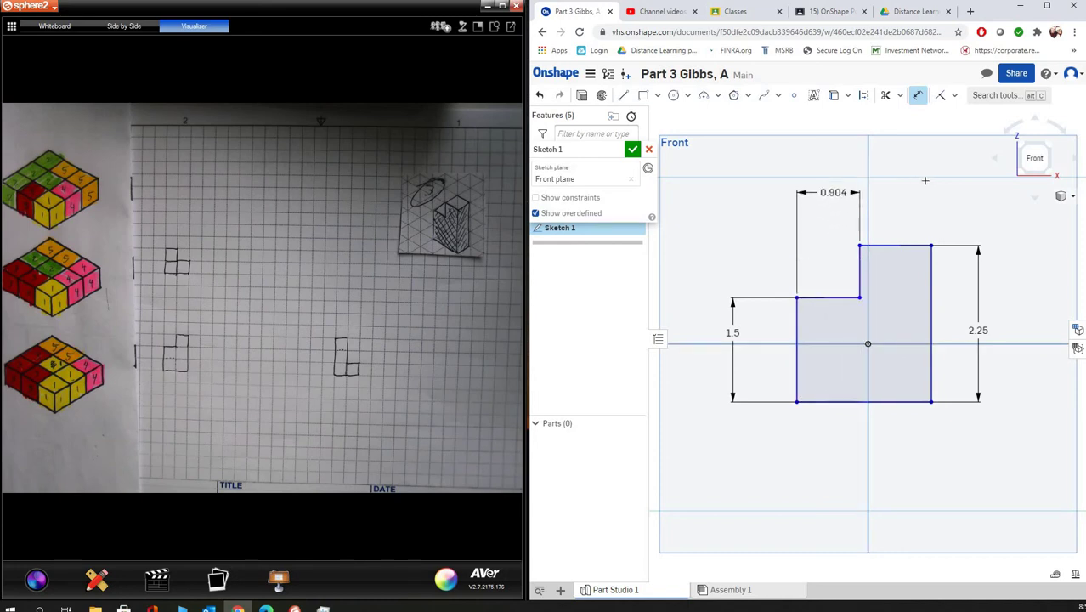
click(835, 194)
key(BackSpace)
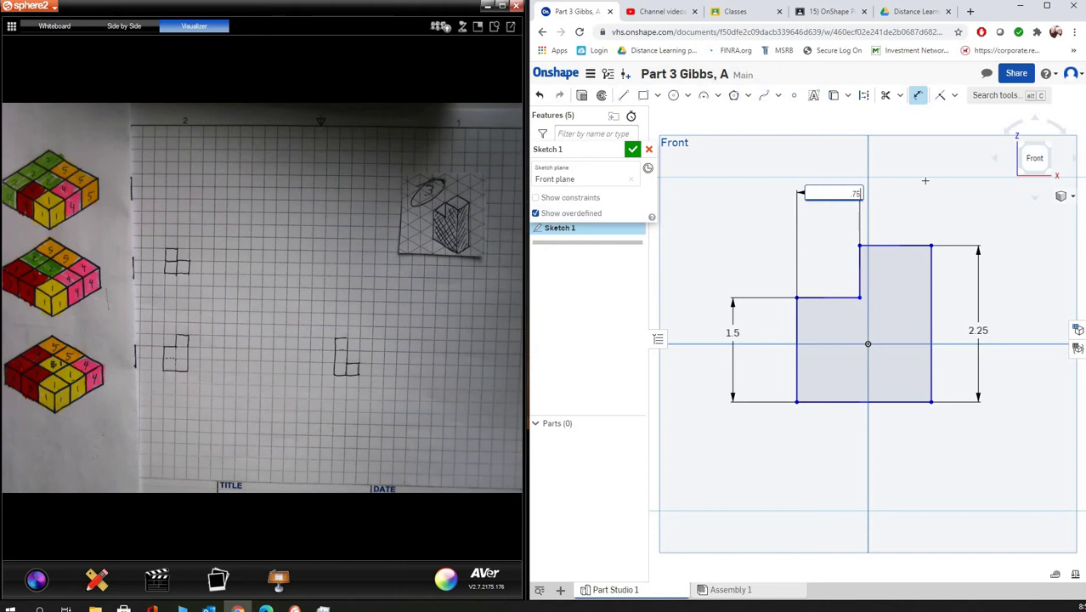
text(.75)
key(Return)
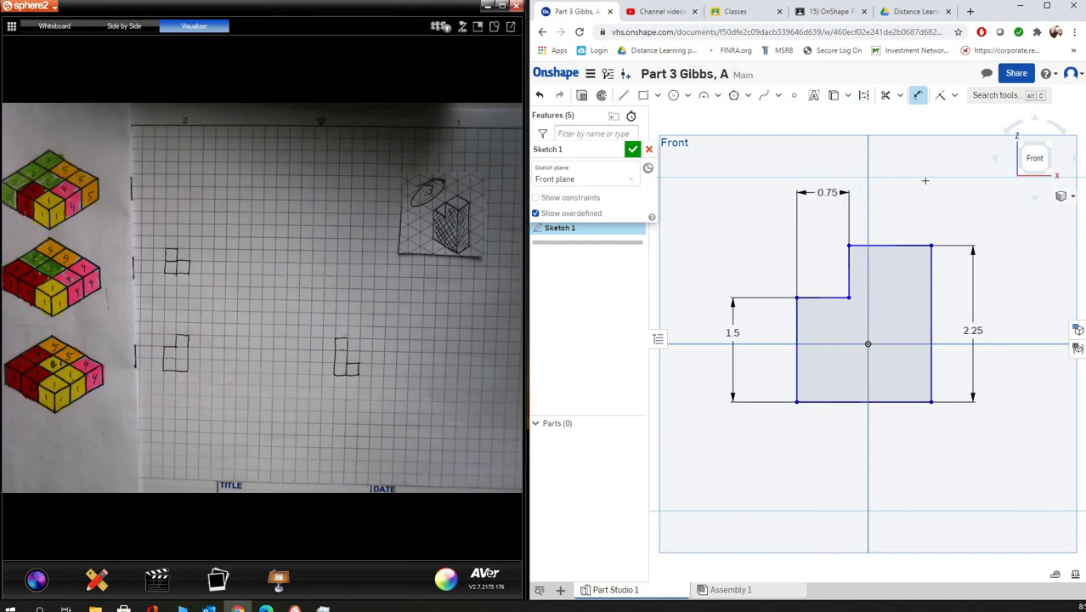
click(797, 327)
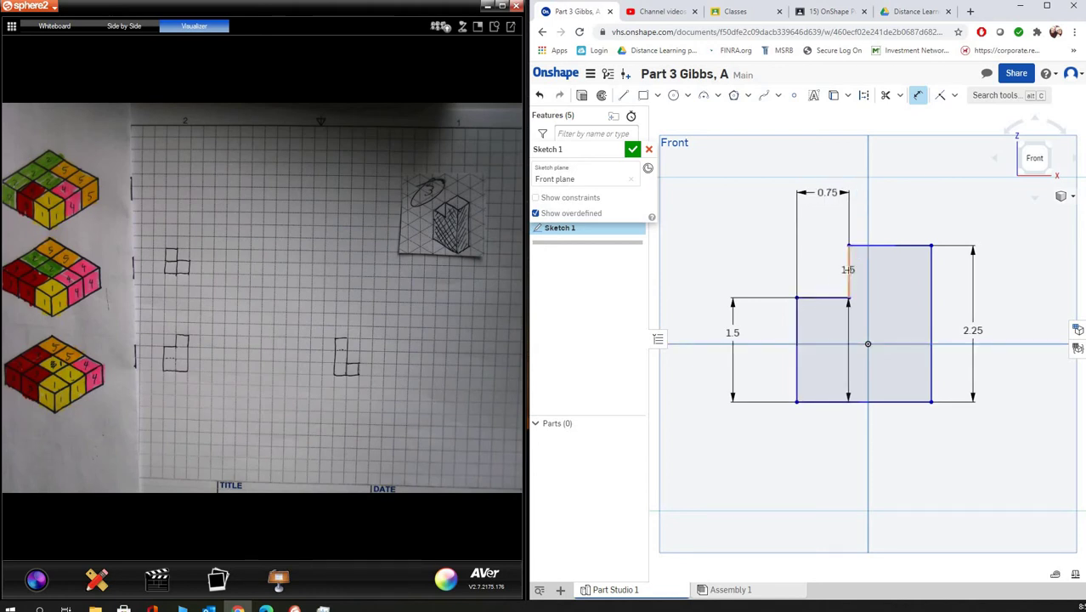
click(930, 289)
click(905, 158)
text(1.5)
key(Return)
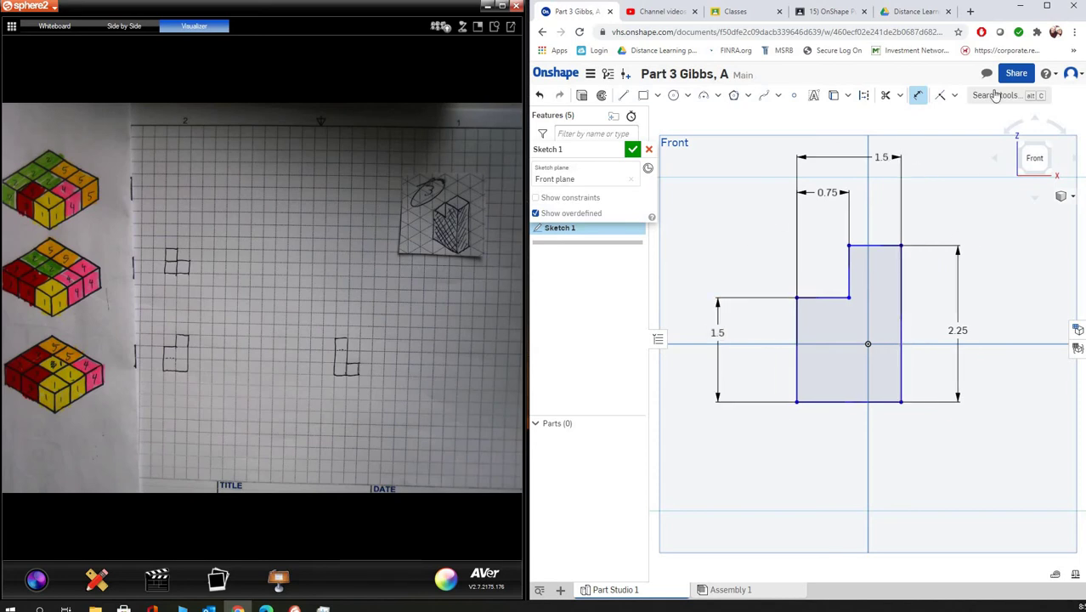
Step: Finish Sketch 1, switch to isometric view and start an Extrude feature
click(633, 150)
click(1048, 151)
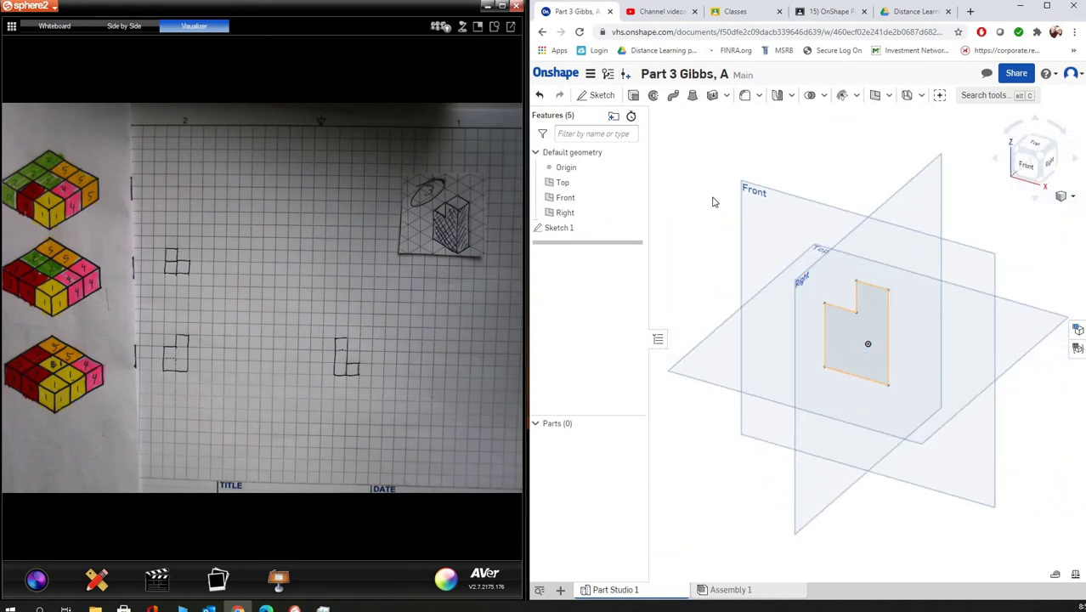
click(634, 96)
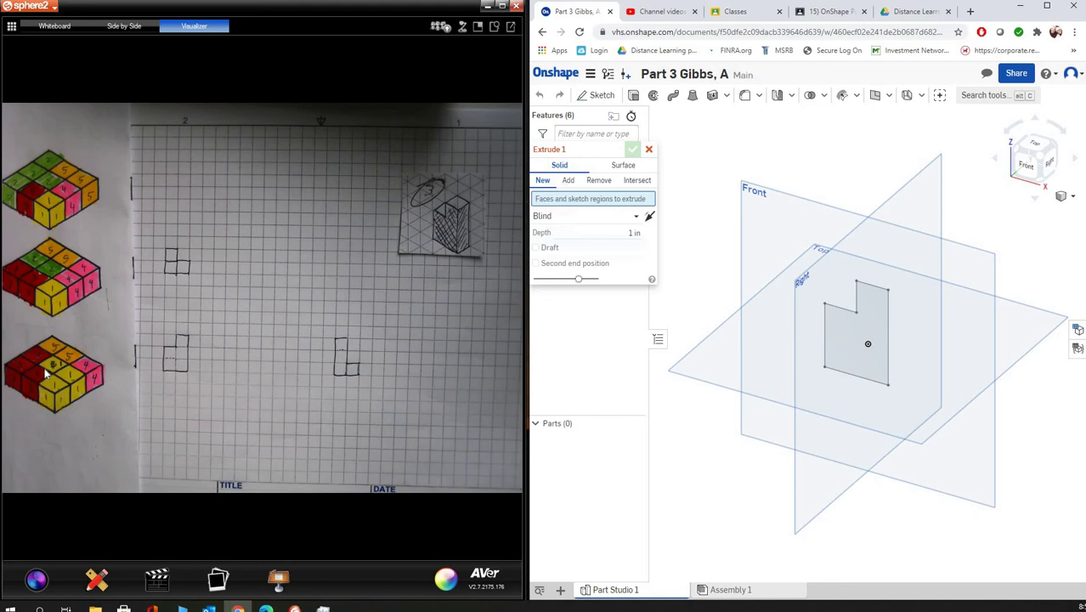
Step: Extrude the Sketch 1 L region to a 0.75 blind depth, creating Part 1
click(843, 343)
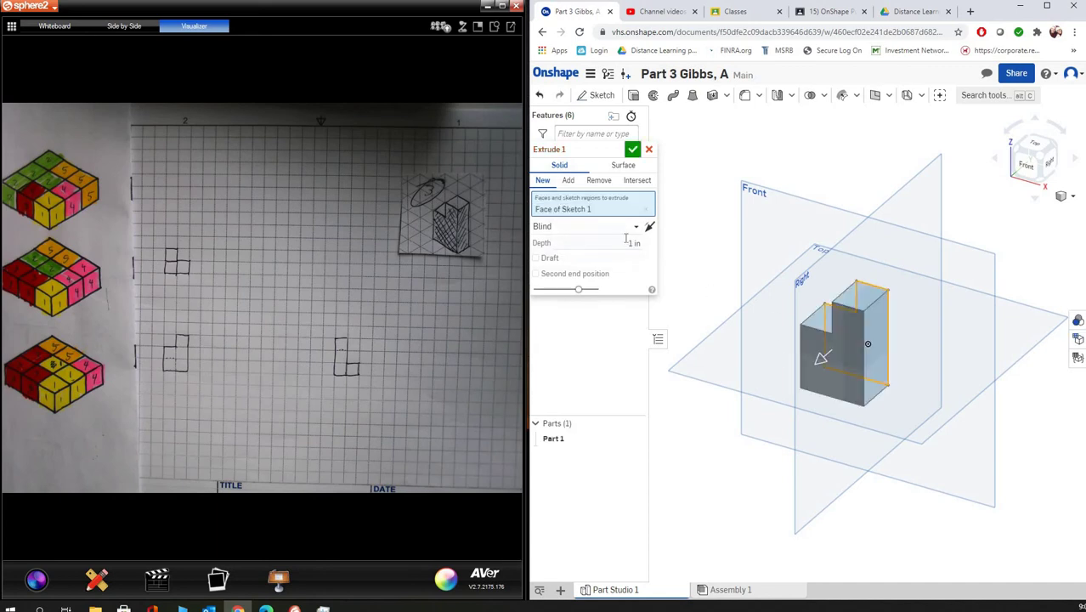
click(629, 242)
key(BackSpace)
text(75)
click(632, 150)
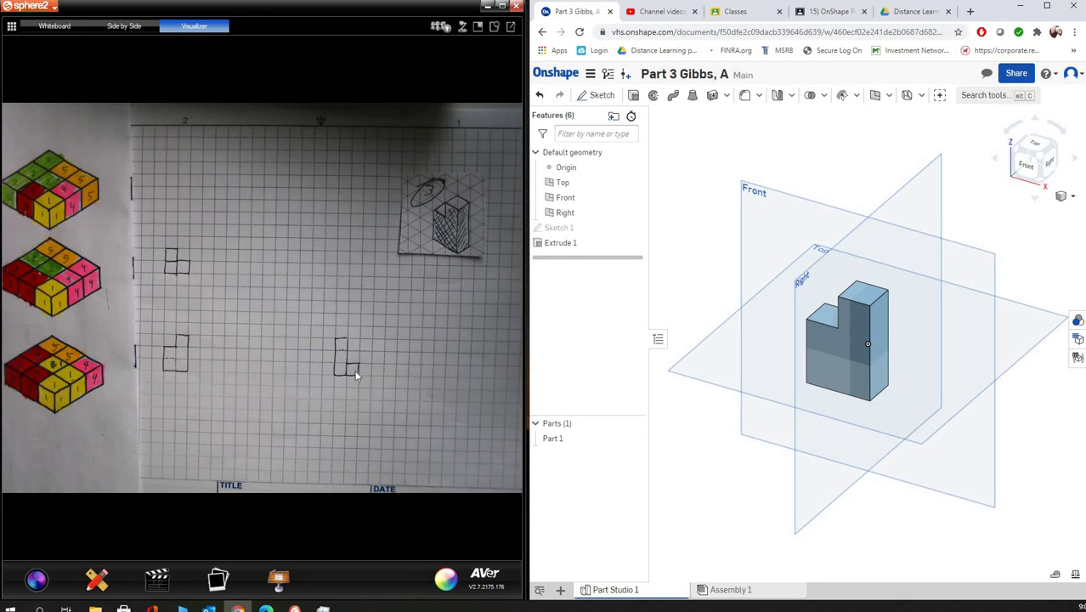
Step: Start Sketch 2 on the part's side face and draw a rectangle at the bottom-right corner
click(1057, 149)
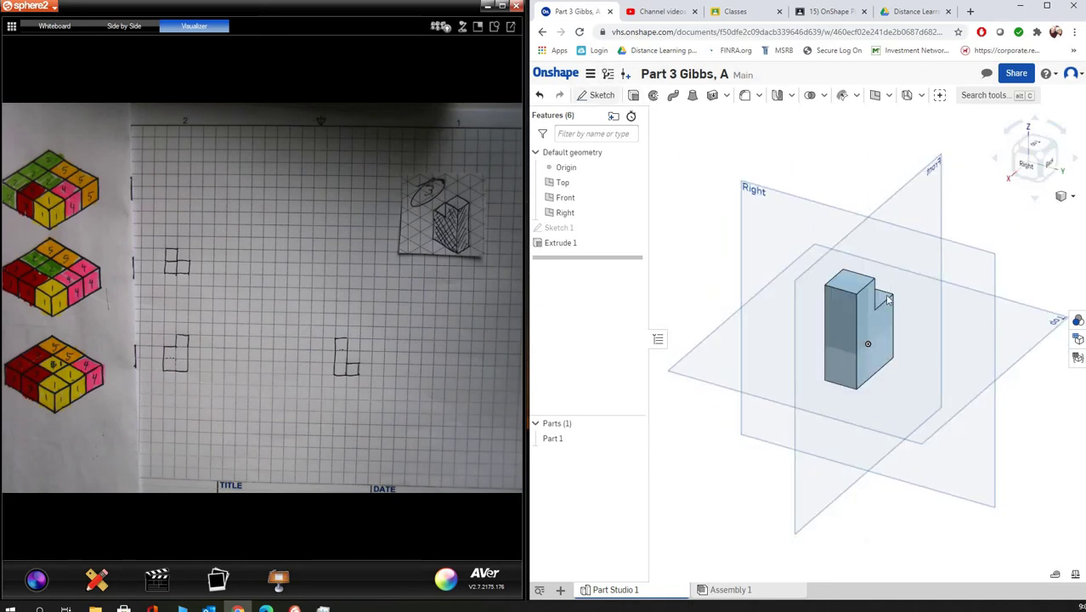
click(596, 94)
click(869, 342)
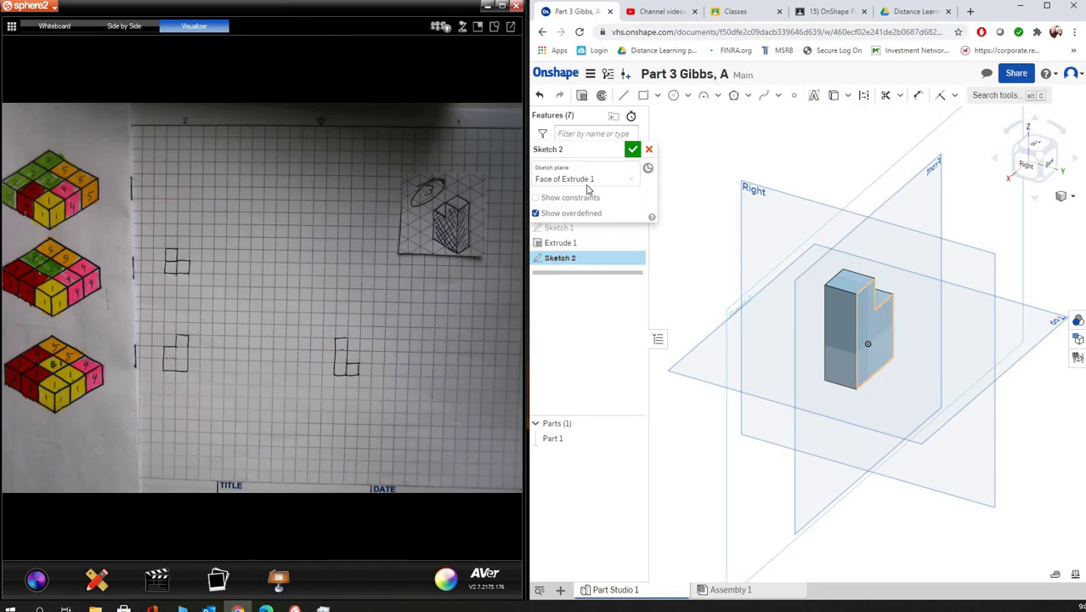
click(1047, 159)
click(644, 95)
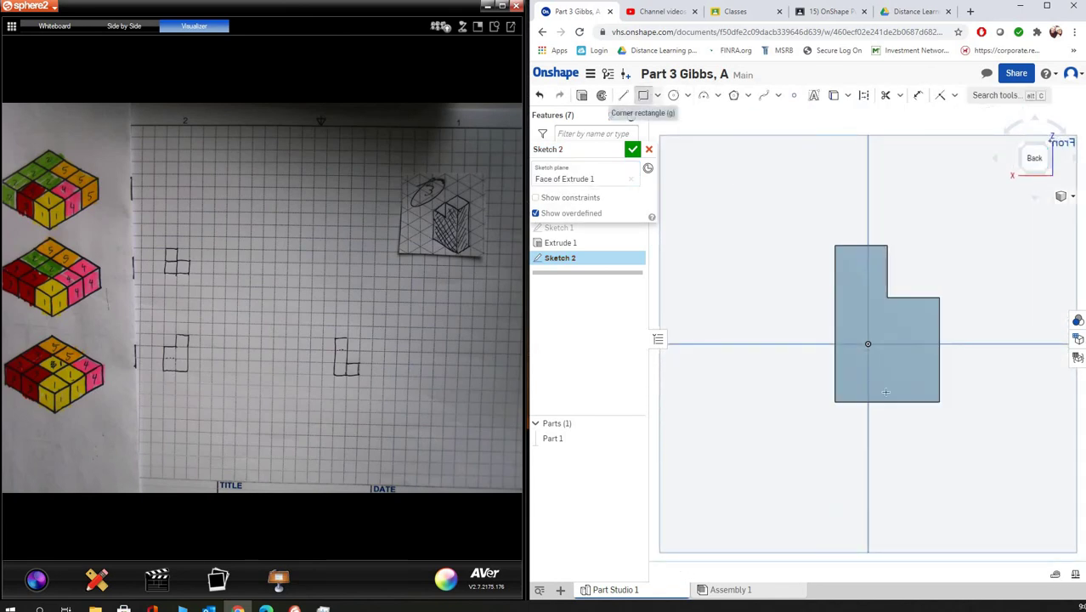
click(938, 401)
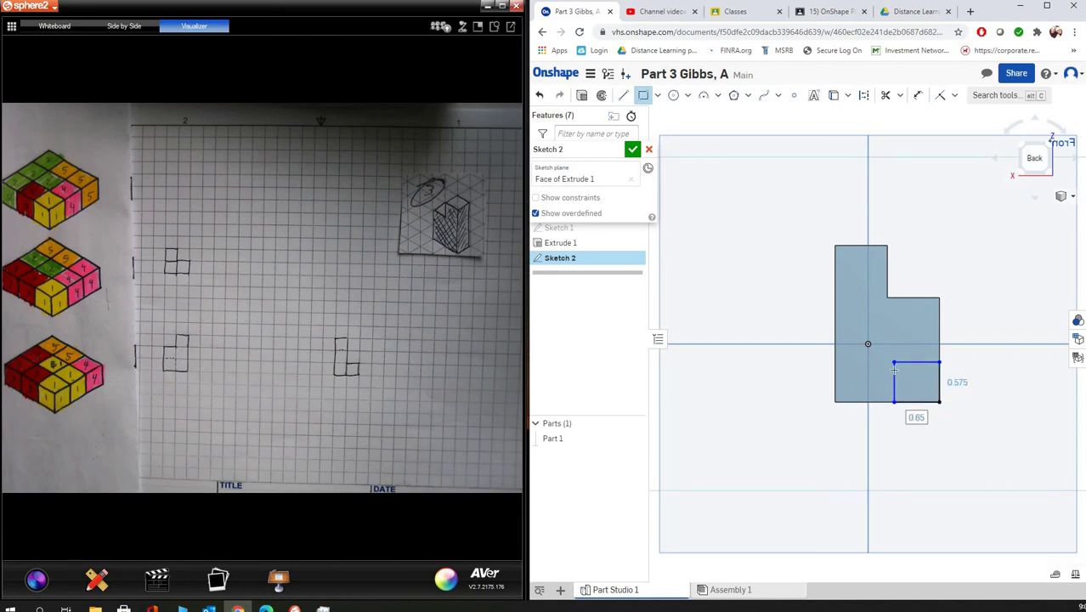
click(893, 363)
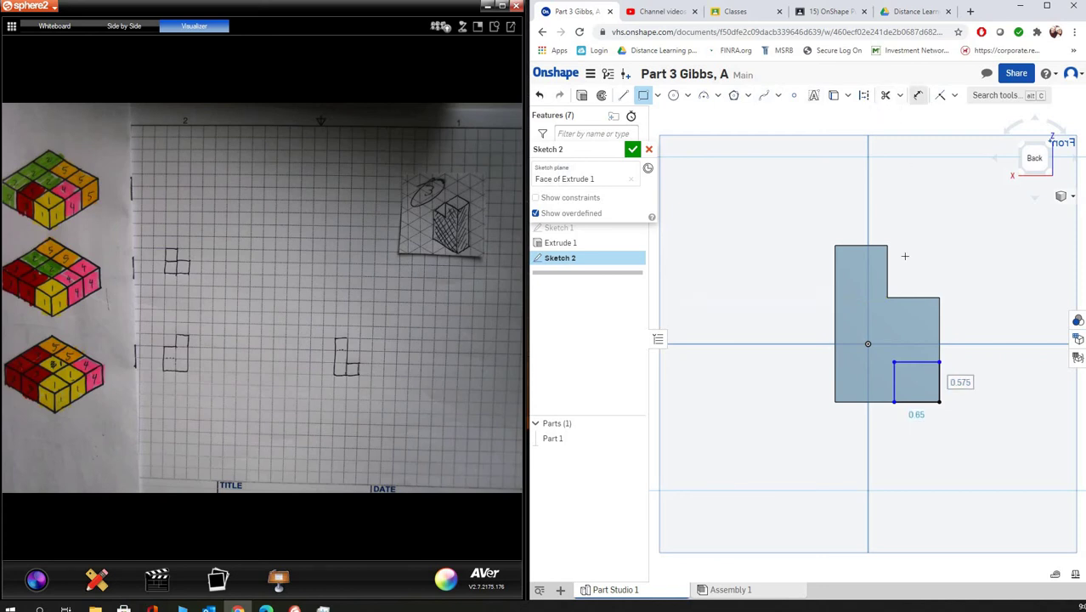
Step: Dimension the rectangle's height and width both to 0.75, making it a square
click(918, 95)
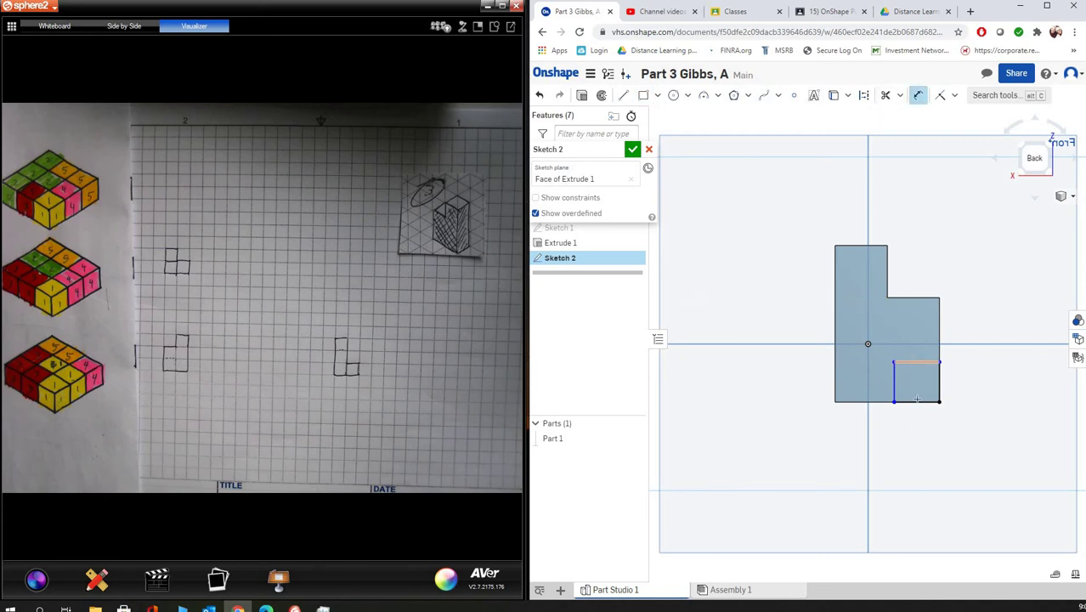
click(916, 399)
click(990, 368)
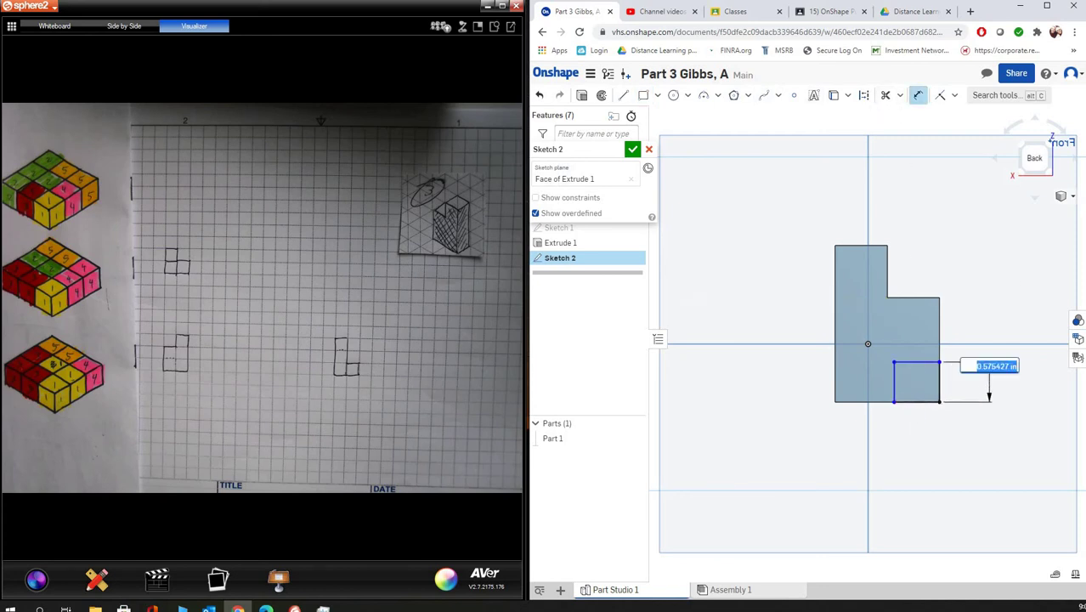
key(BackSpace)
text(.75)
key(Return)
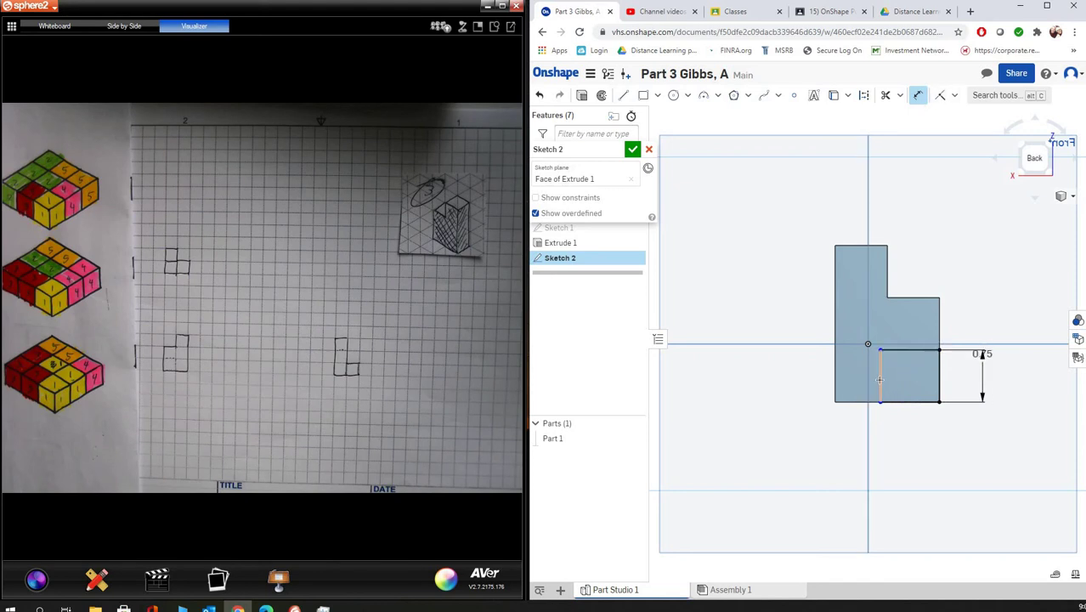
click(938, 299)
click(963, 273)
key(BackSpace)
text(.75)
key(Return)
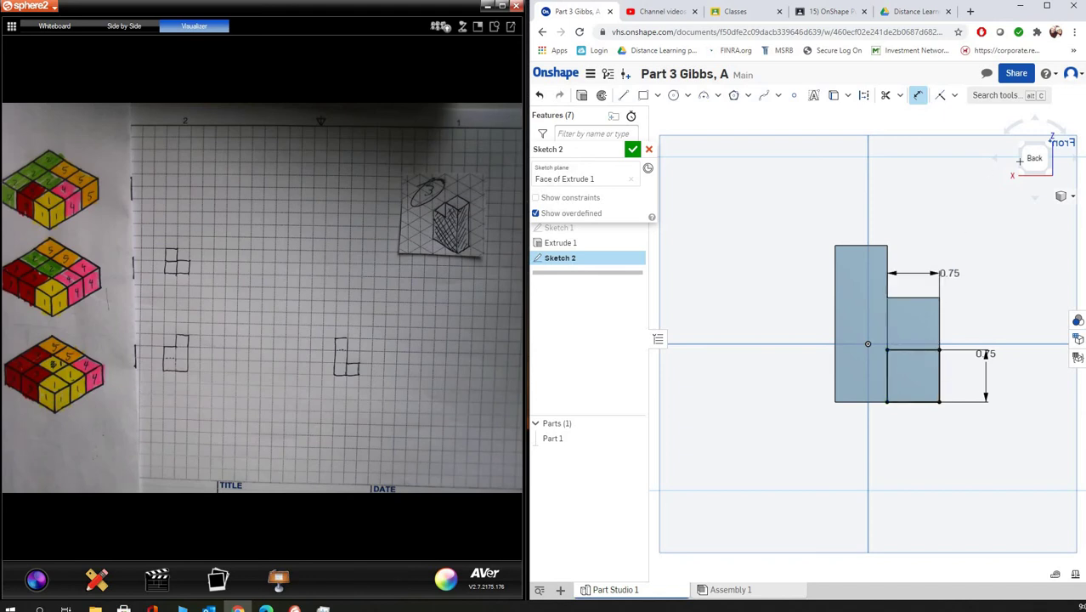
click(1024, 153)
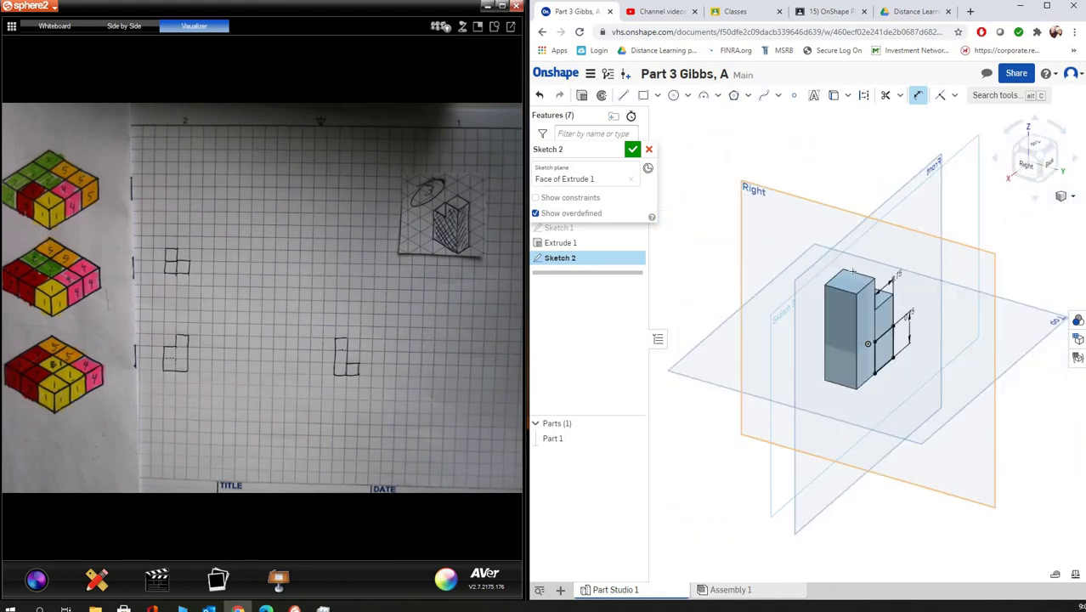
Step: Extrude Sketch 2's square 0.75 deep, adding it to Part 1
click(632, 150)
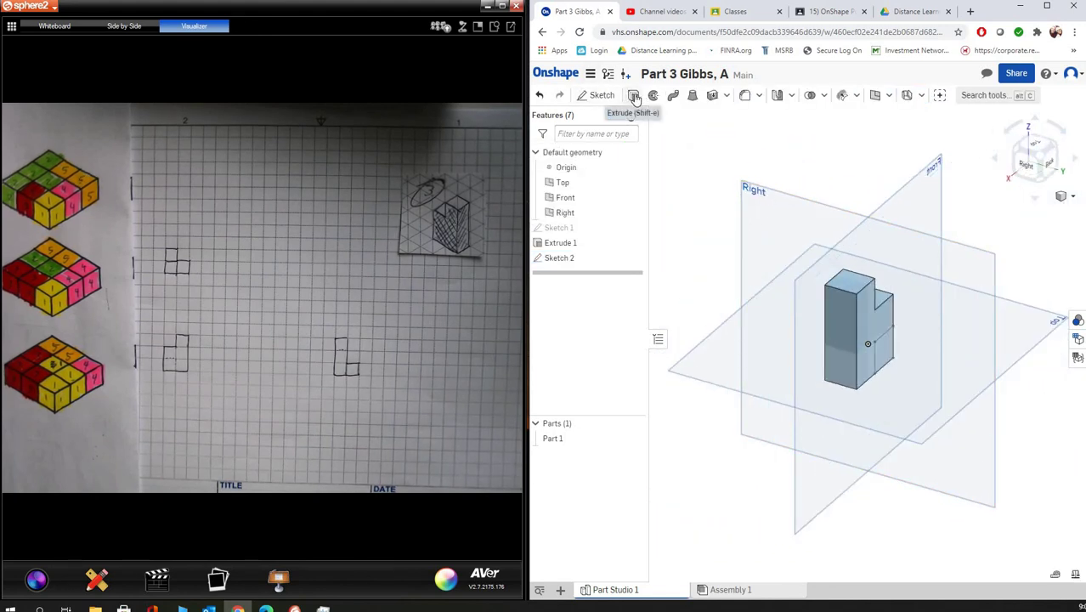
click(633, 97)
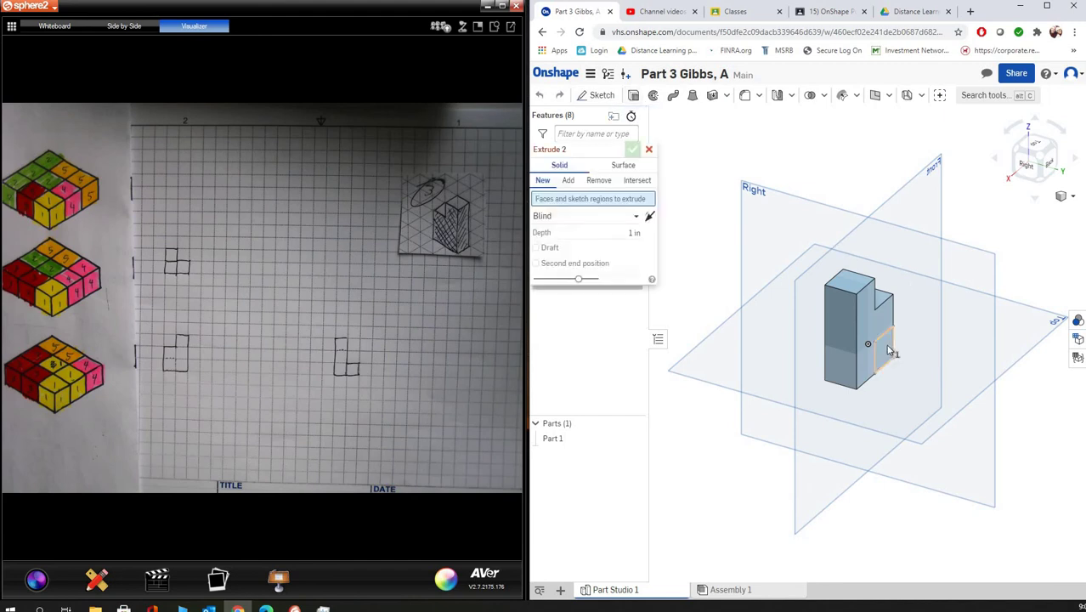
click(614, 242)
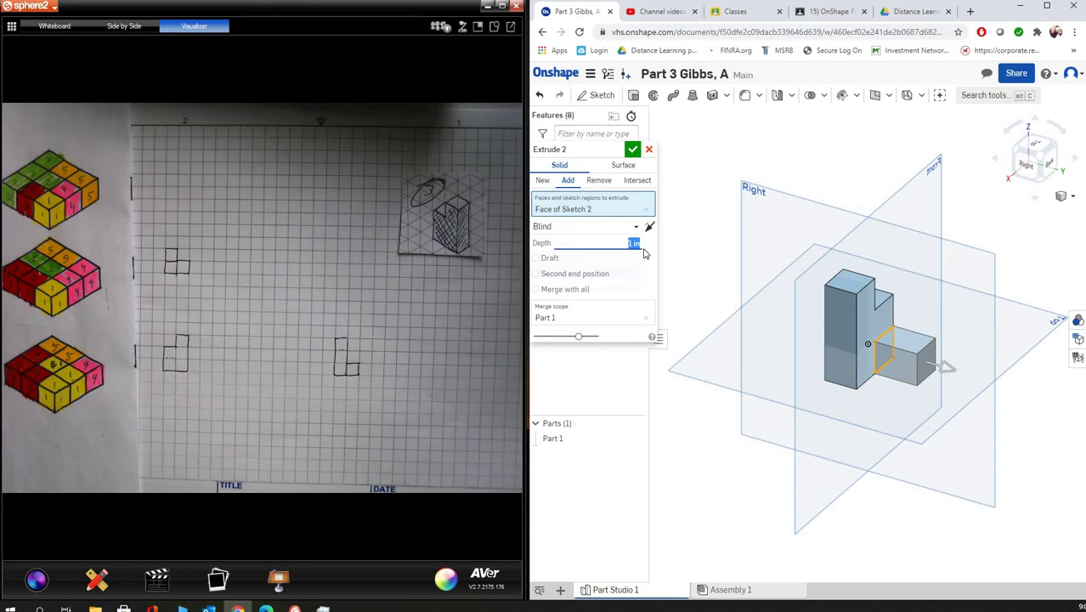
key(BackSpace)
text(75)
click(632, 150)
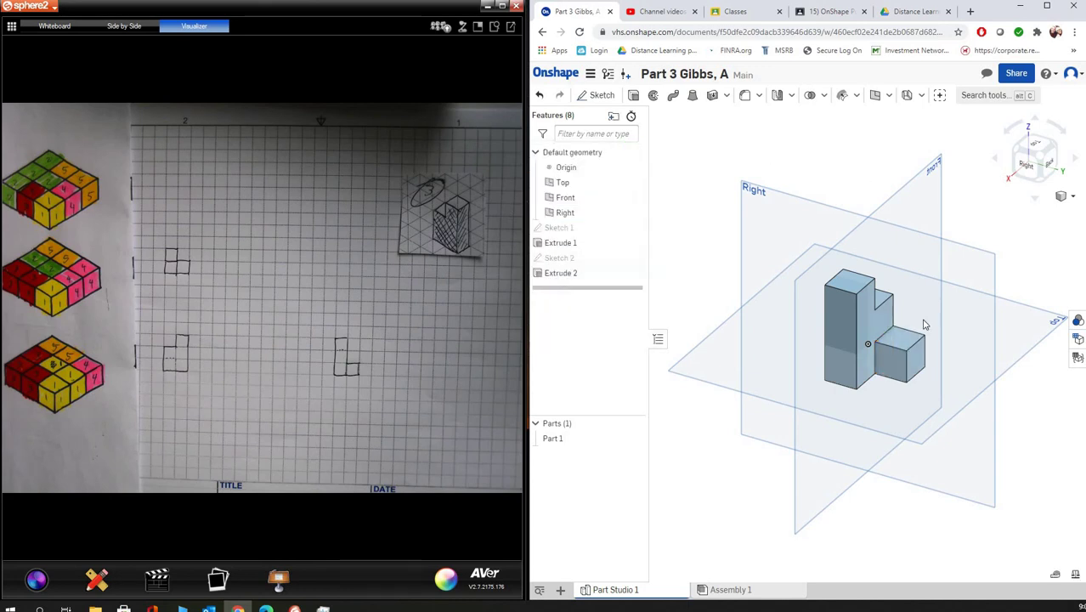
Step: Inspect the part's square and rectangular faces in Right and Front views, then return to isometric
click(1025, 170)
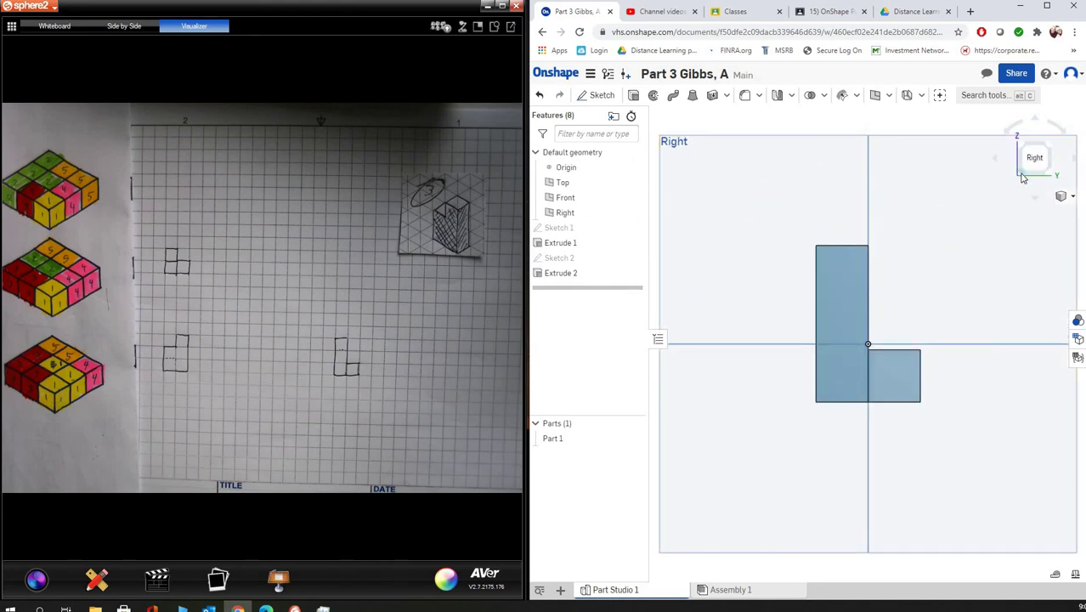
click(1021, 170)
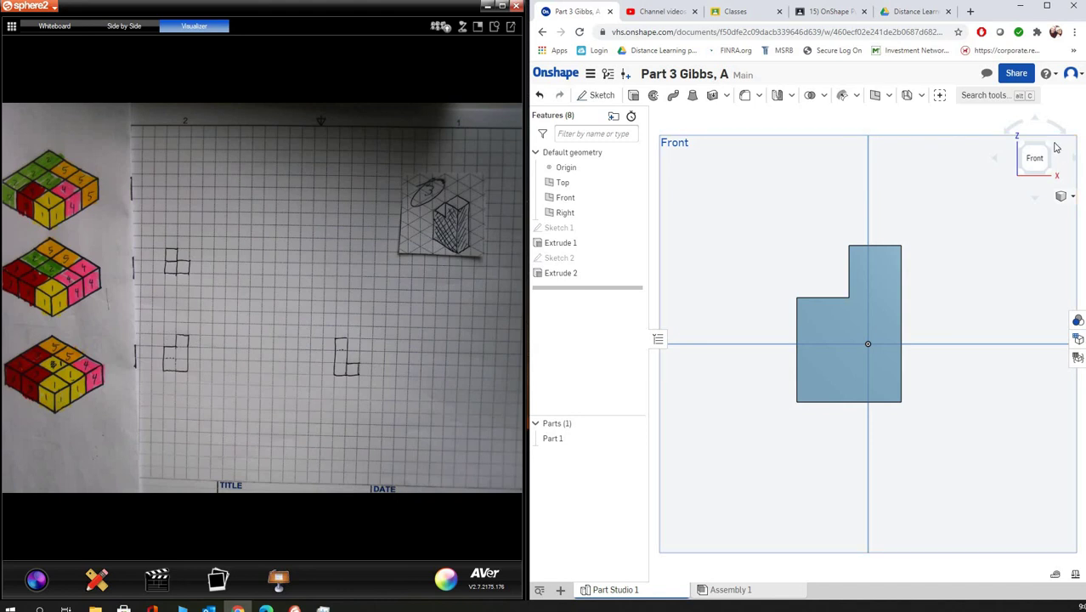
click(1050, 170)
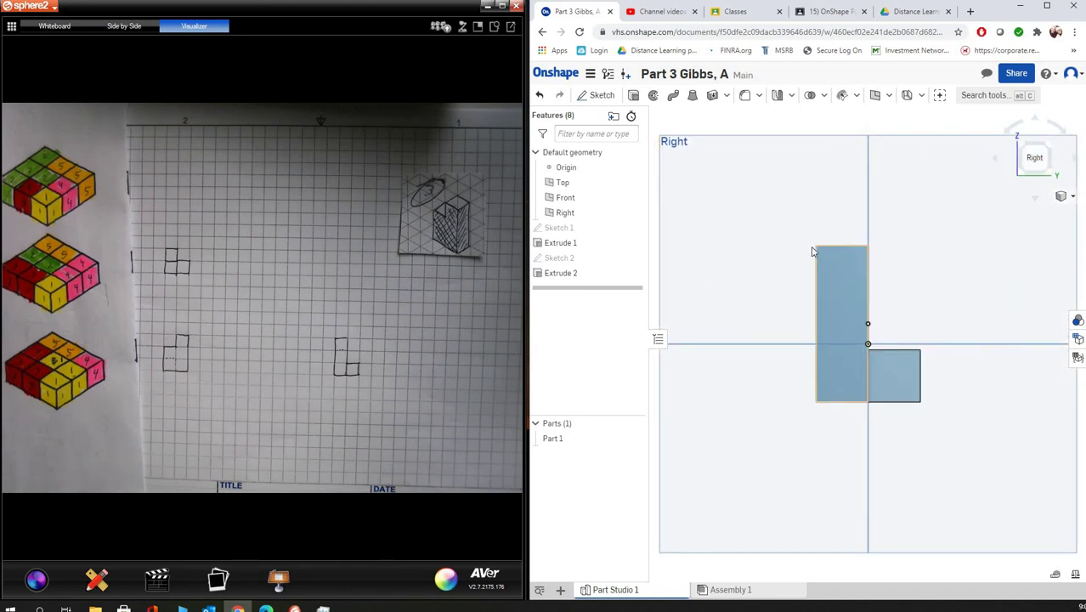
click(892, 391)
click(831, 278)
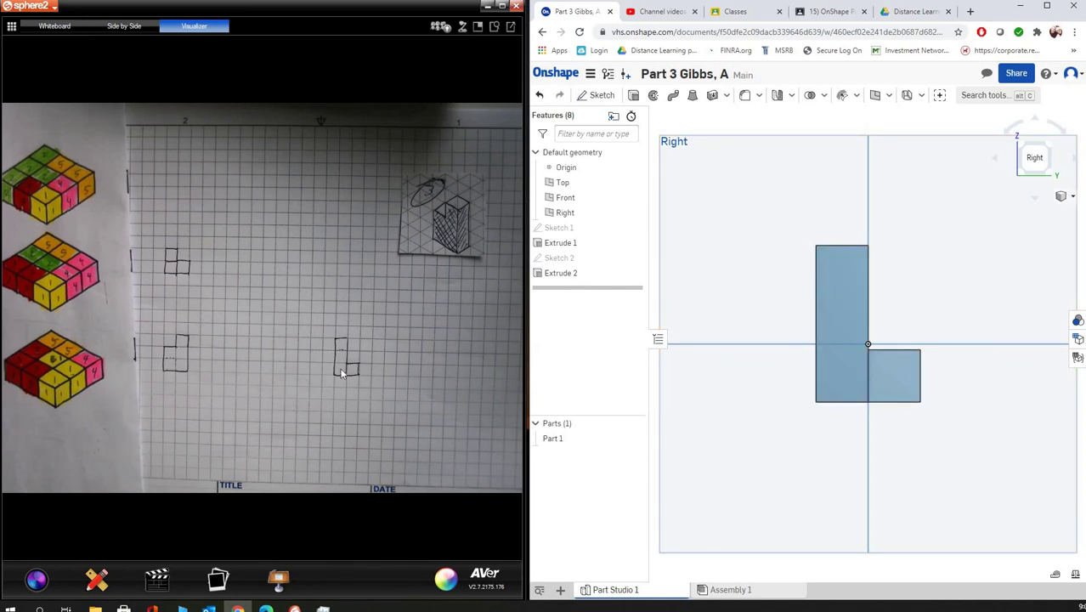
click(884, 382)
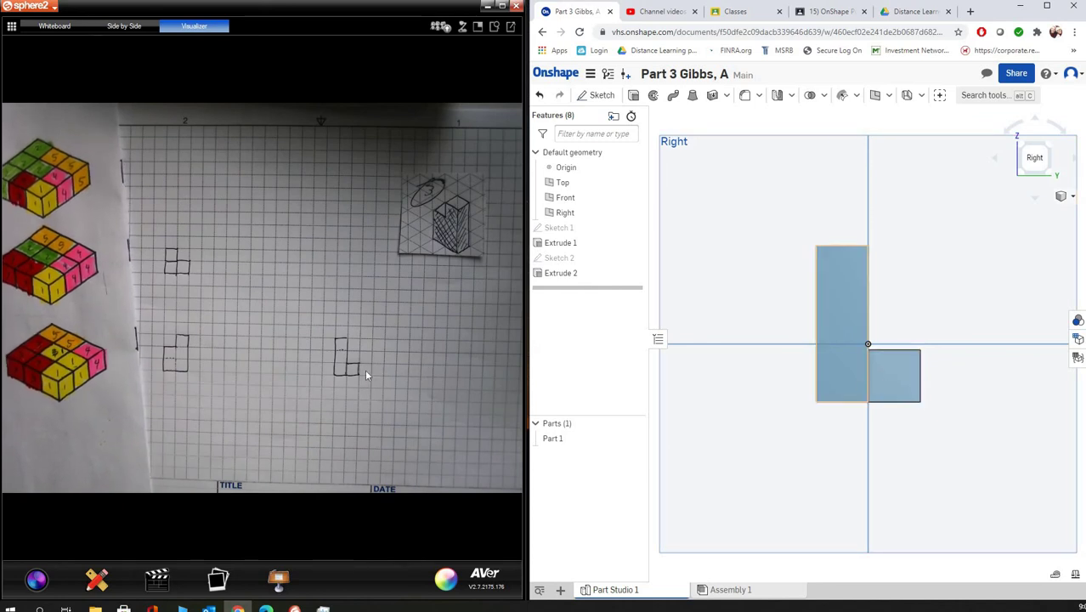
click(1021, 149)
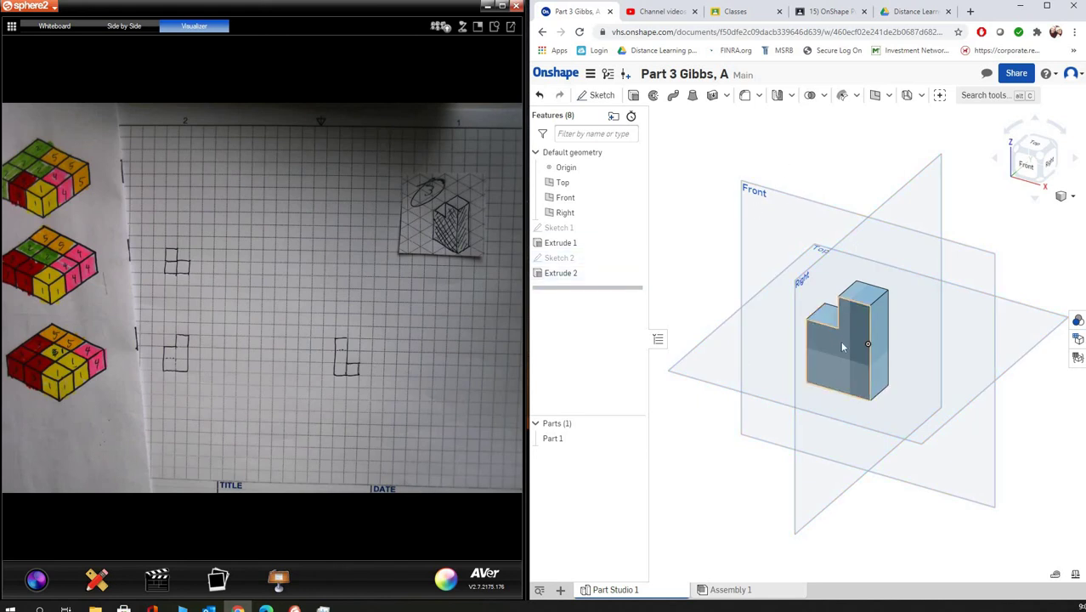
Step: Give Part 1 a red FF0000 appearance and check it from the back
right_click(844, 348)
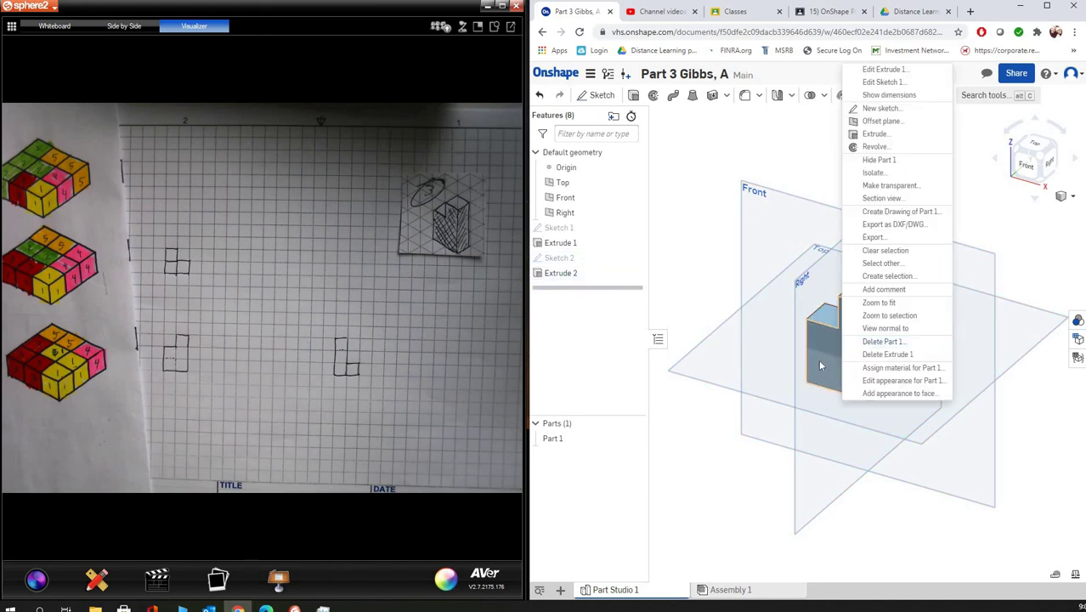
click(866, 382)
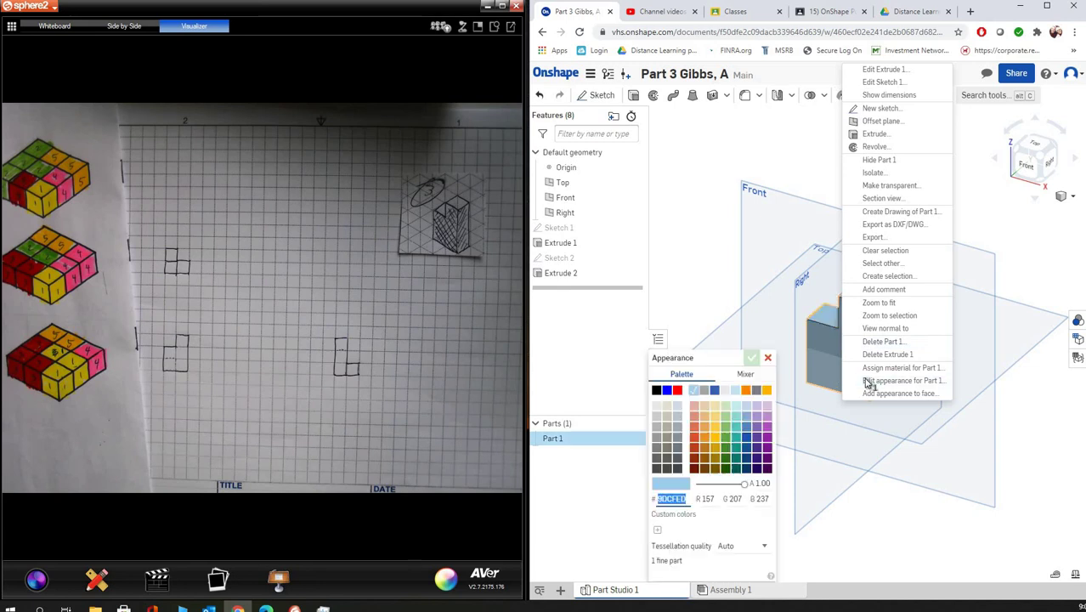
click(676, 391)
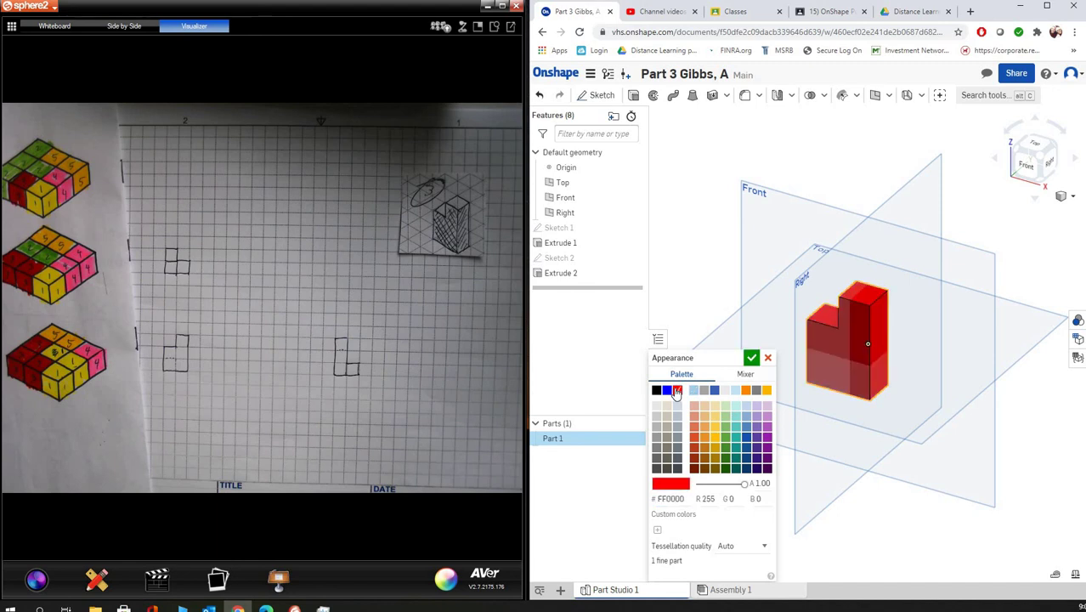
click(751, 357)
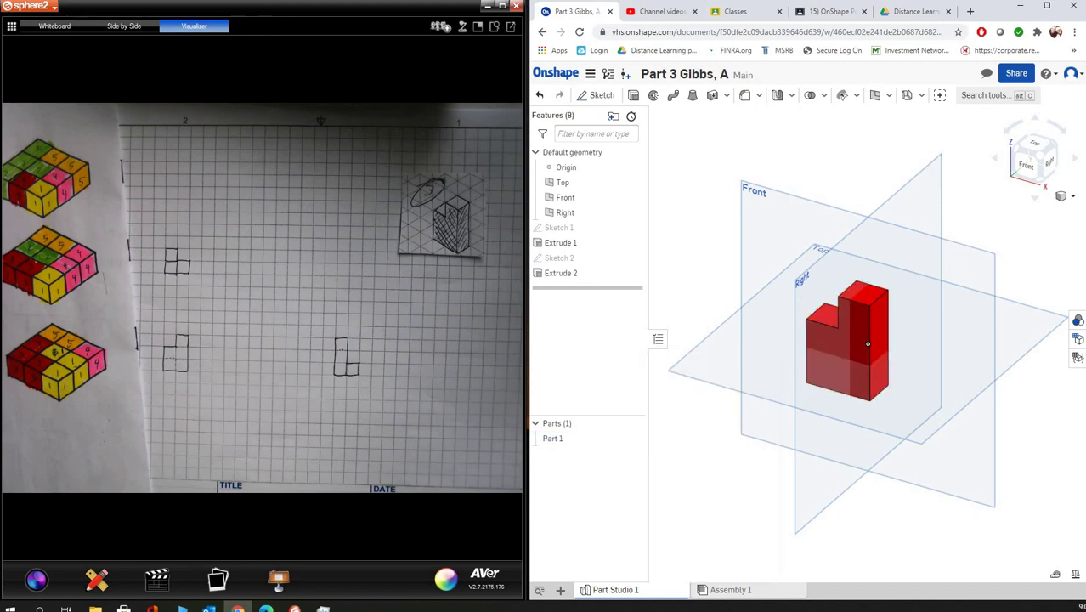
click(1011, 158)
click(1001, 158)
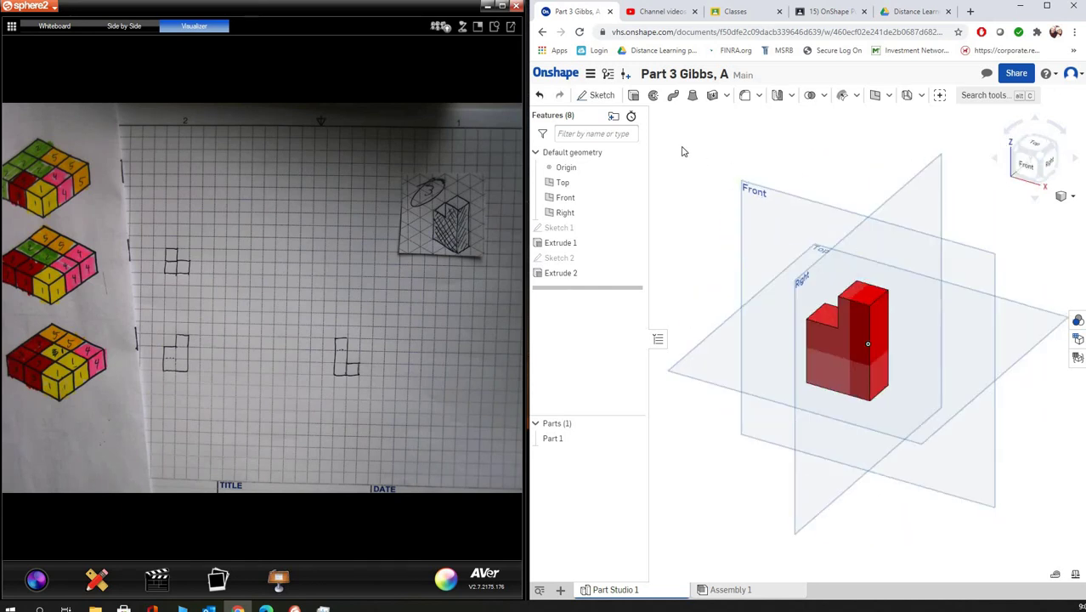